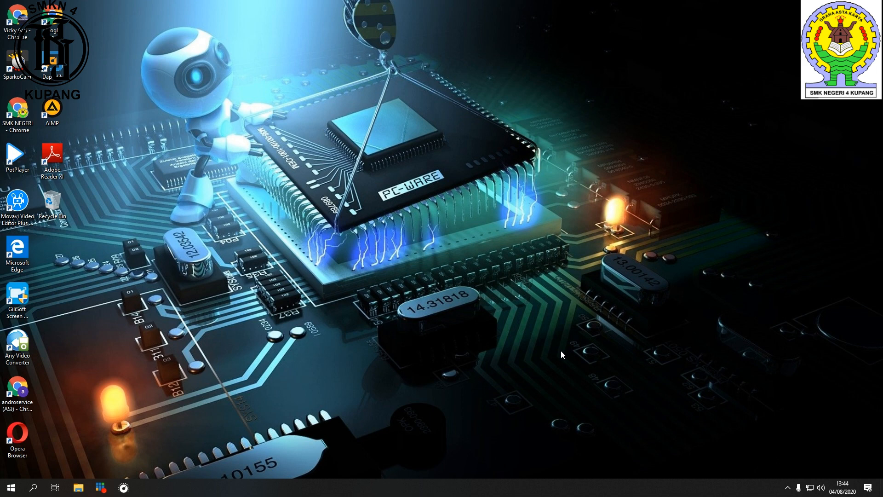
right_click(304, 77)
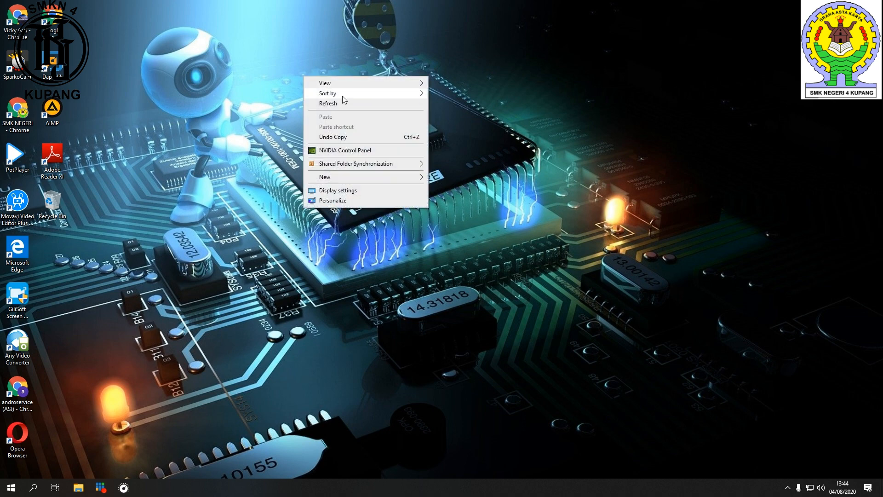
click(356, 106)
right_click(246, 81)
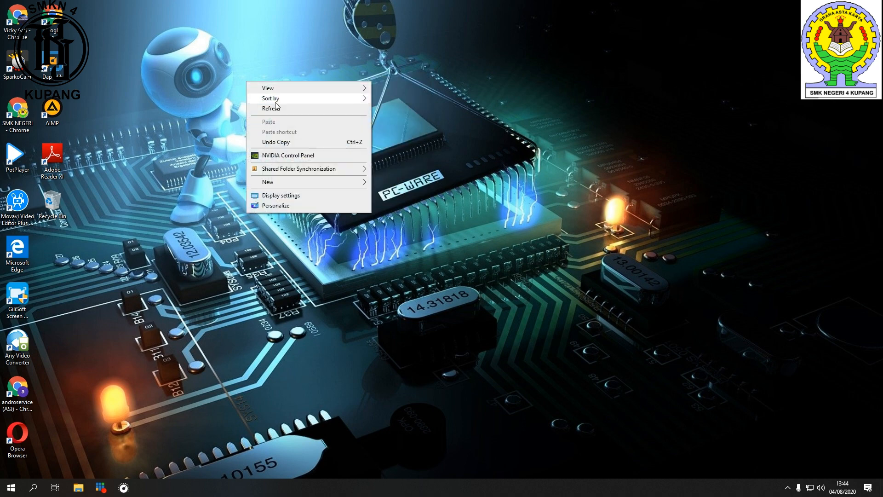
click(294, 110)
right_click(122, 218)
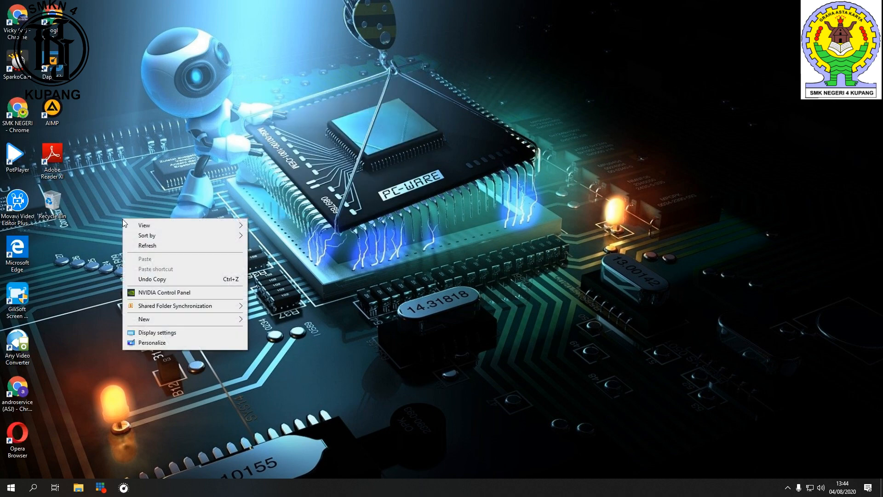
click(186, 246)
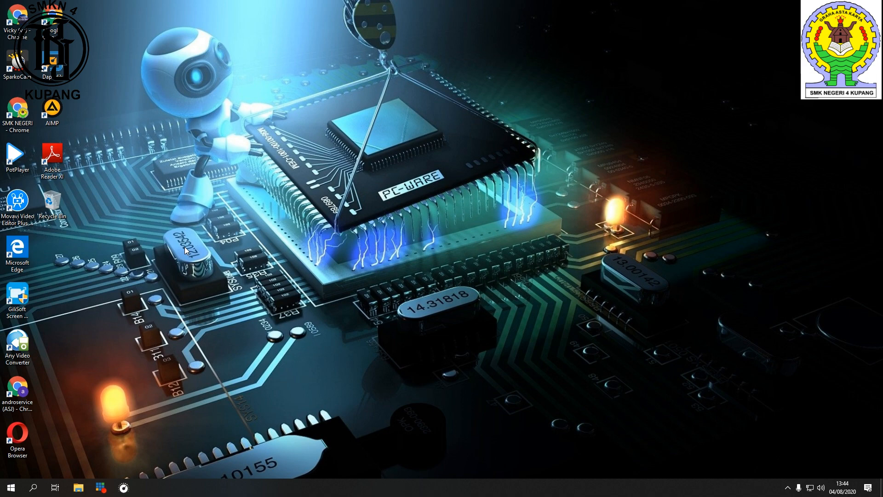
right_click(184, 246)
click(219, 276)
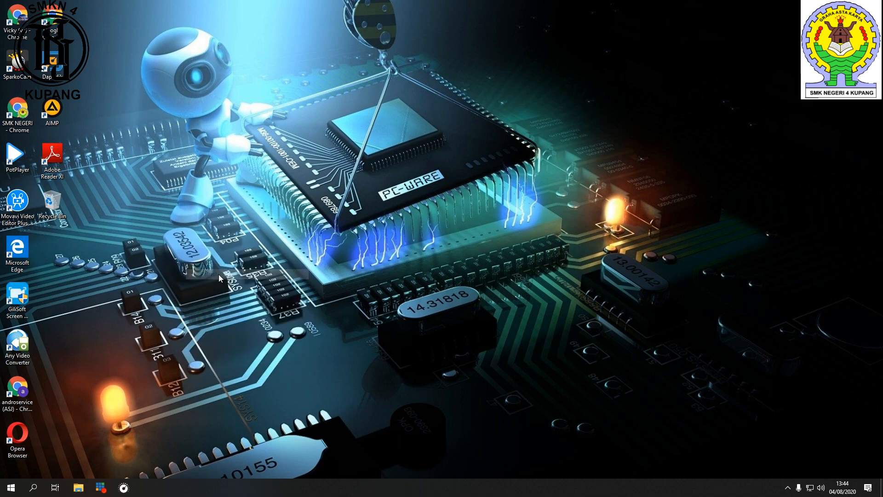
Step: Open Chrome, go to virtualbox.org and open the Download VirtualBox 6.1 page
double_click(16, 21)
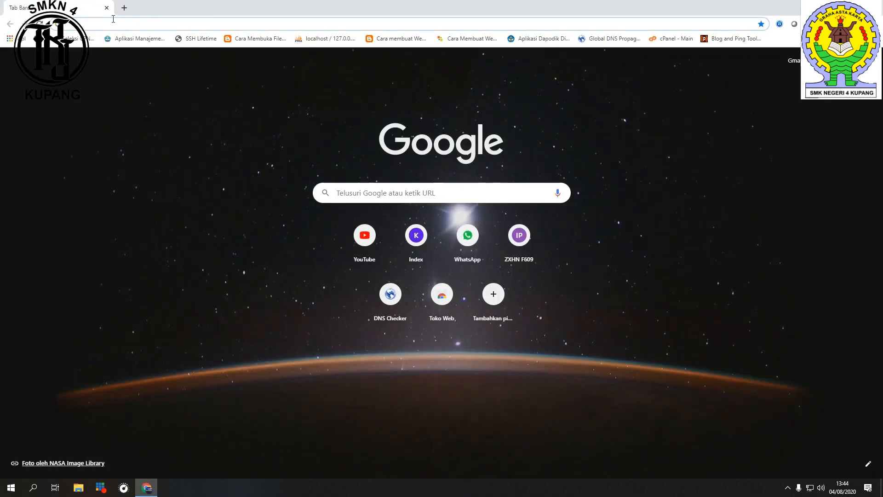
click(121, 26)
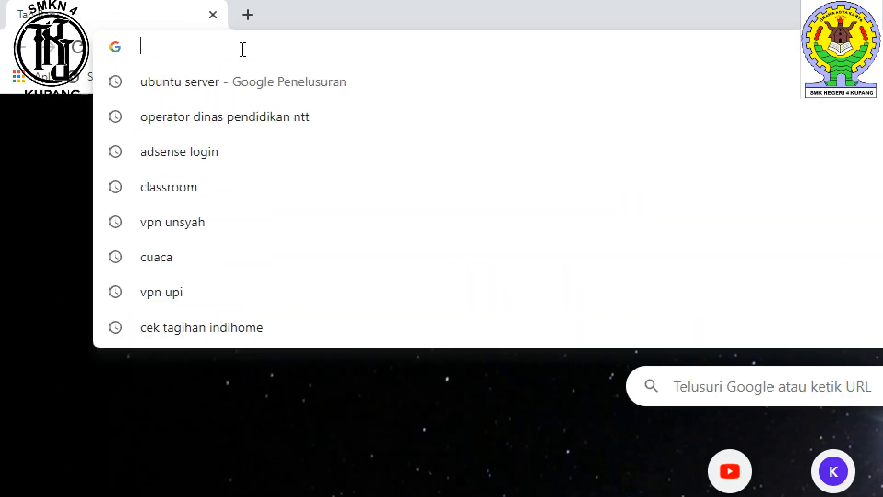
text(vir)
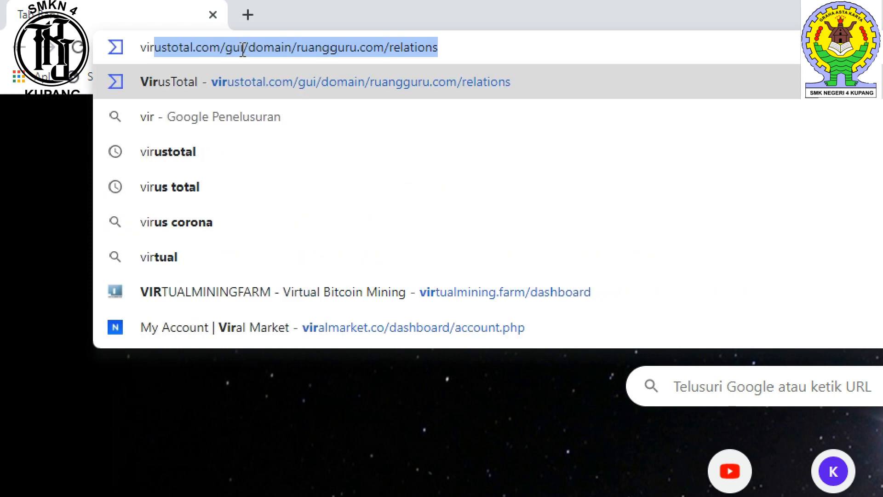
text(r)
key(BackSpace)
text(tua)
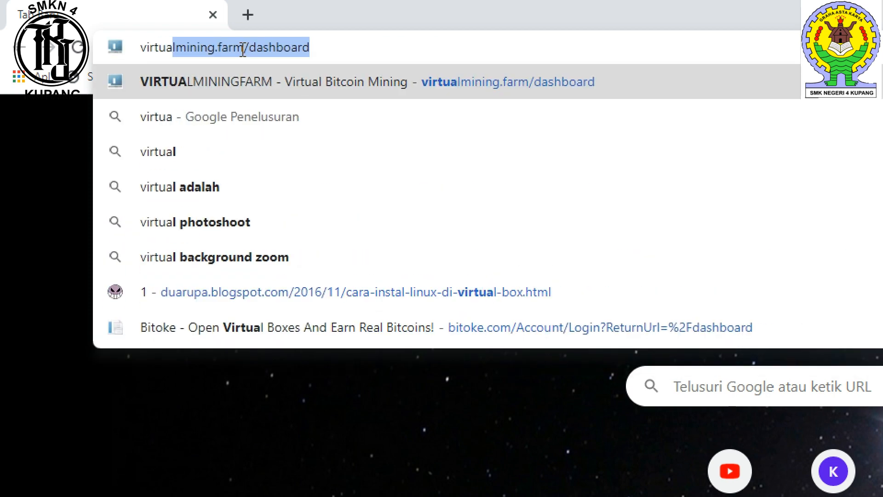
text(lbox)
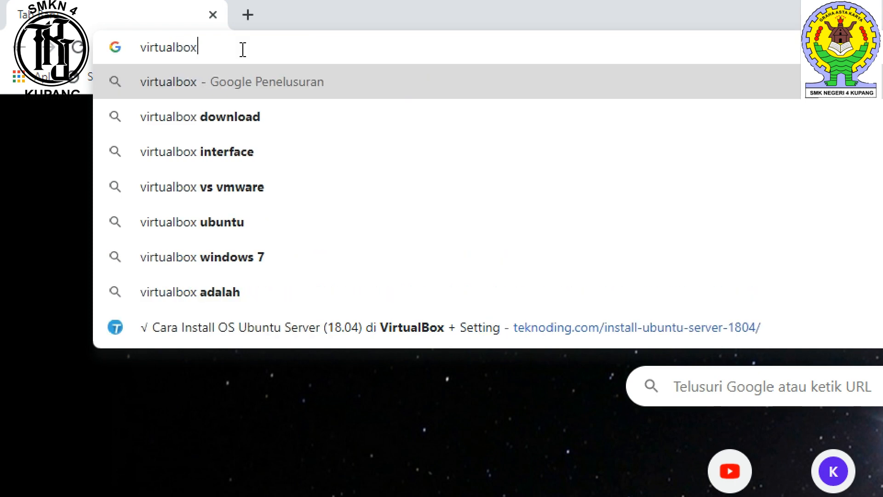
text(.org)
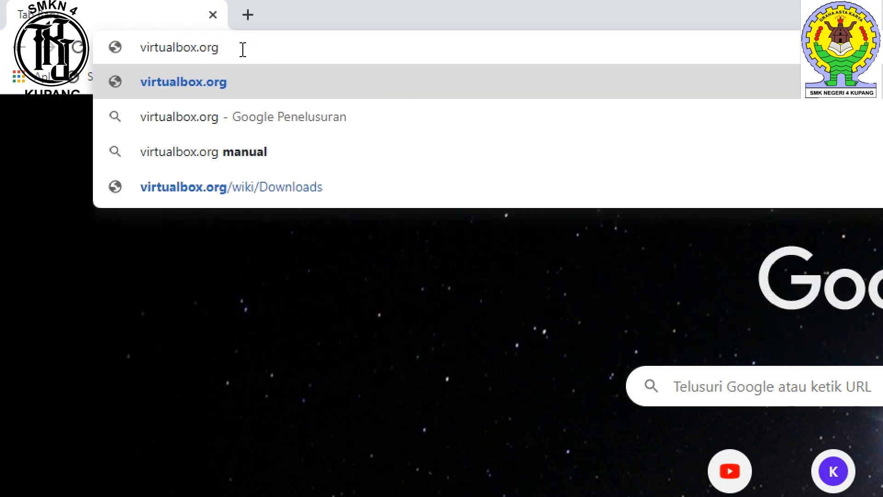
click(213, 83)
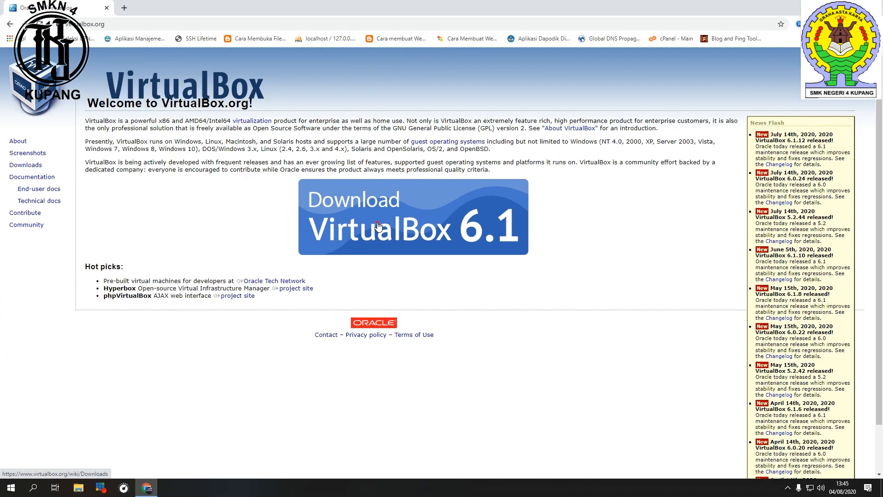
click(284, 206)
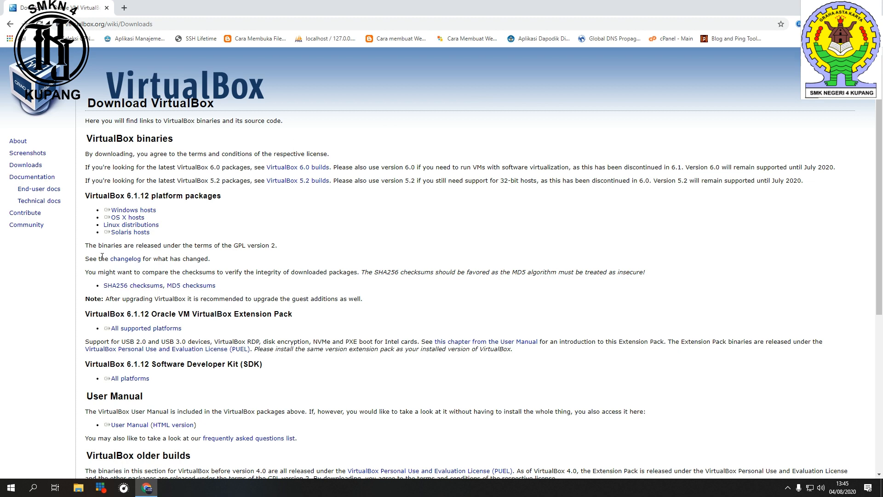
Step: Open This PC's system properties to check the operating system type, then close them
click(78, 487)
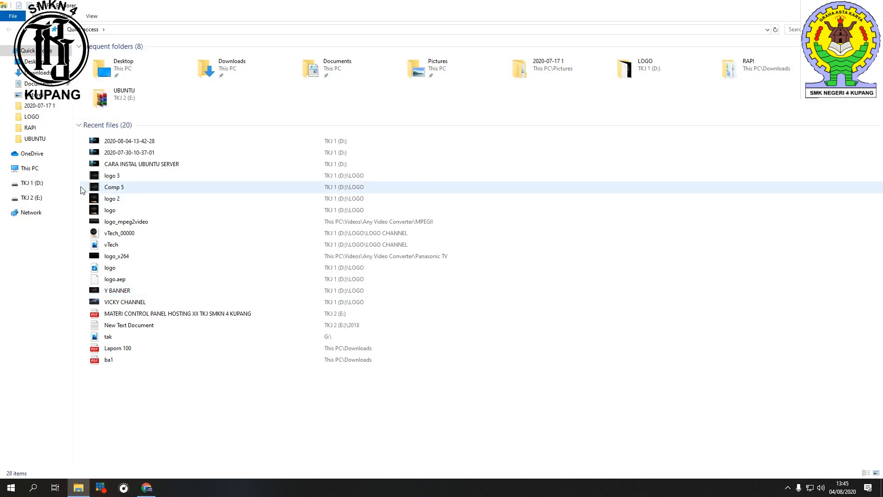
right_click(30, 168)
click(46, 293)
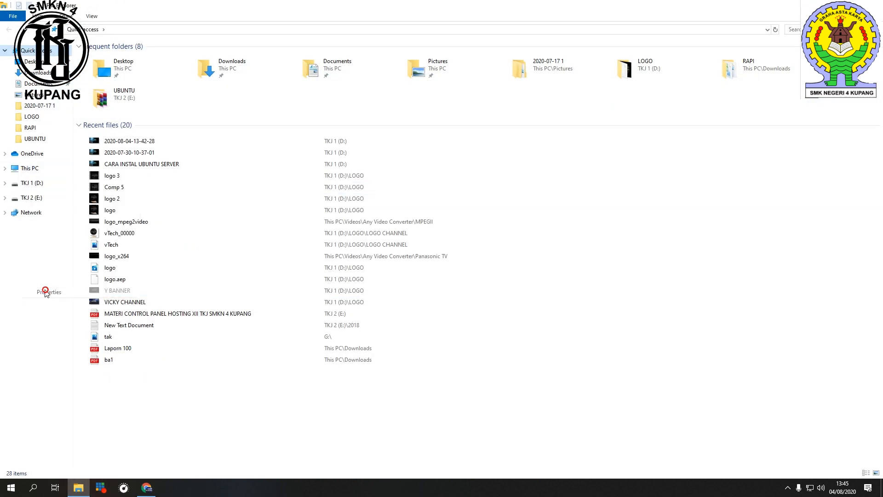
click(673, 103)
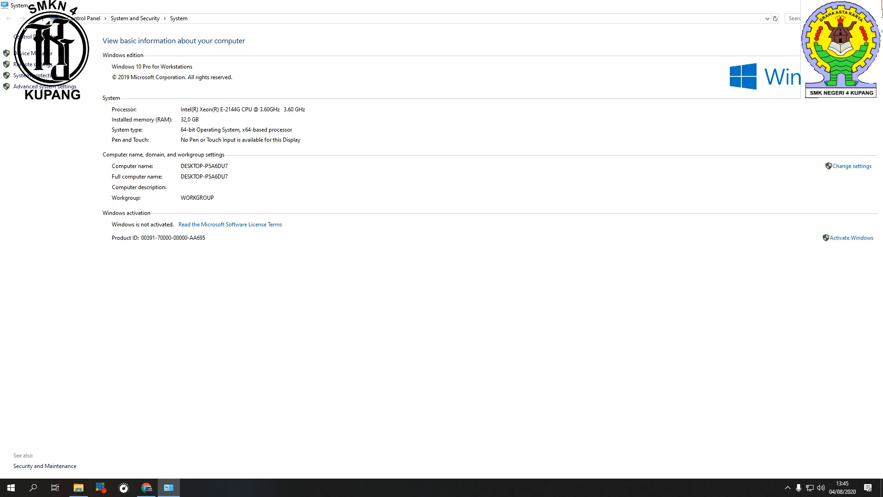
key(alt+F4)
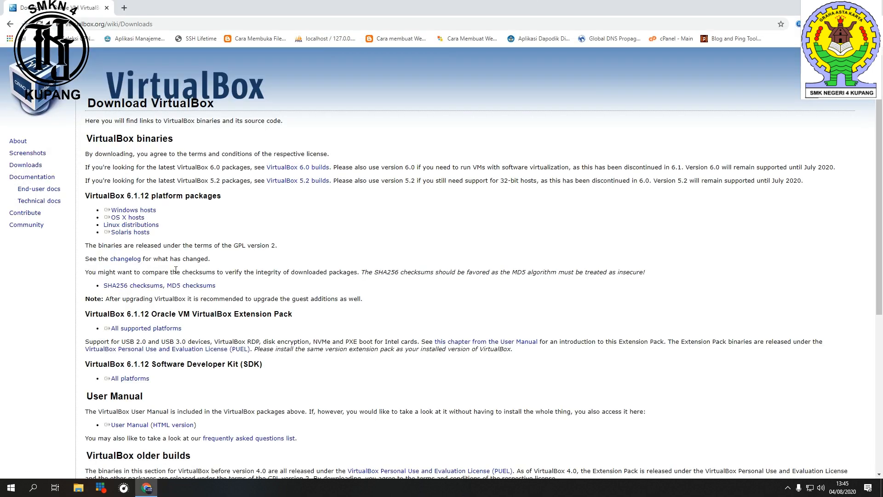
Step: Download the Windows hosts package and close the browser
click(132, 210)
key(alt+F4)
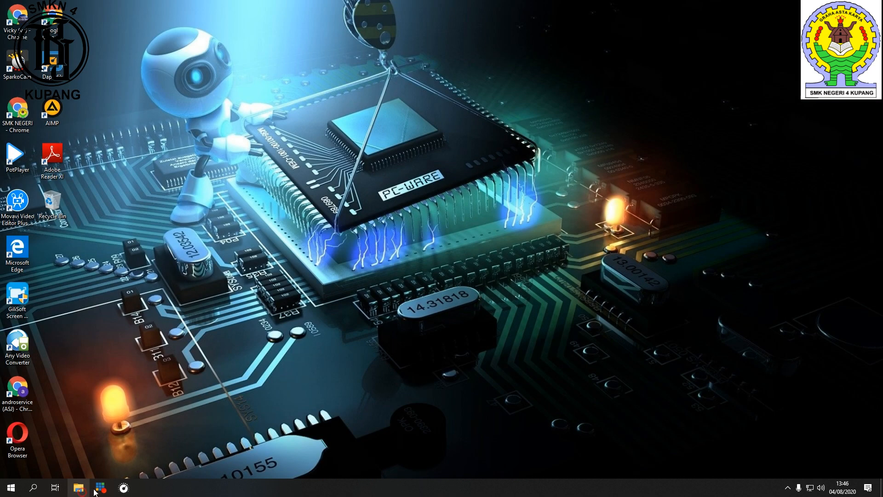
Step: Open the Downloads folder and launch the VirtualBox-6.1.12-139181-Win installer
click(79, 488)
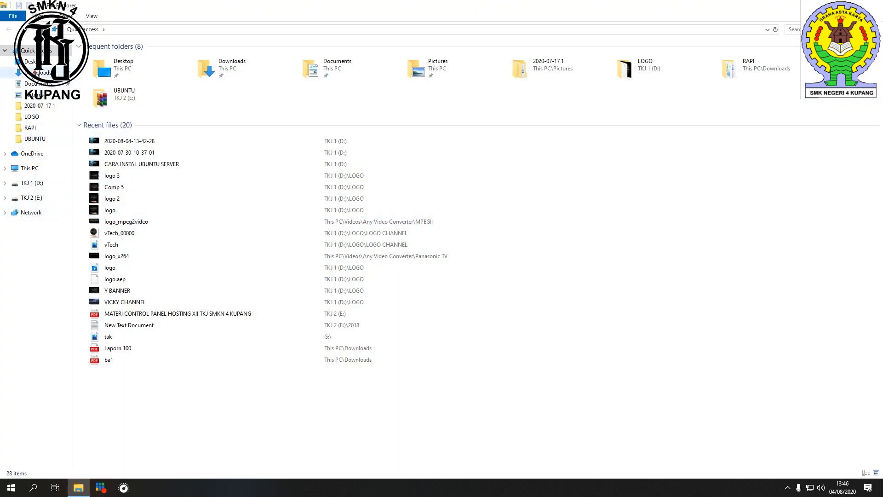
click(37, 73)
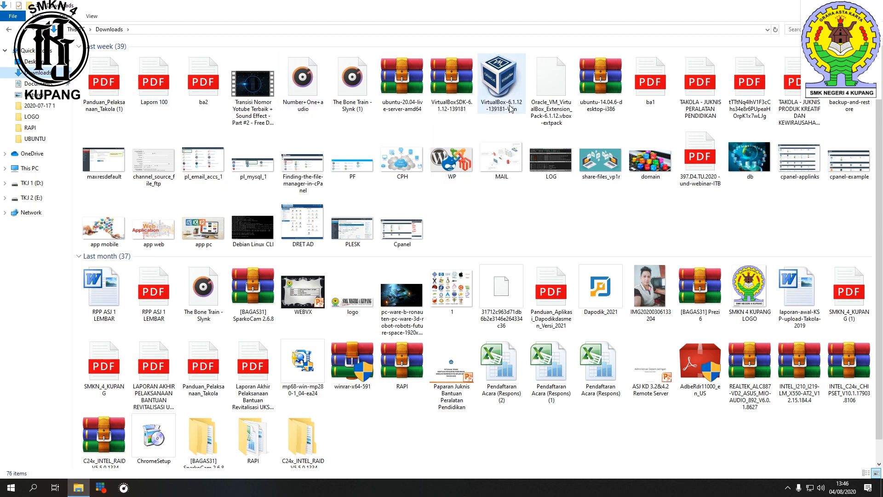
mouse_move(506, 116)
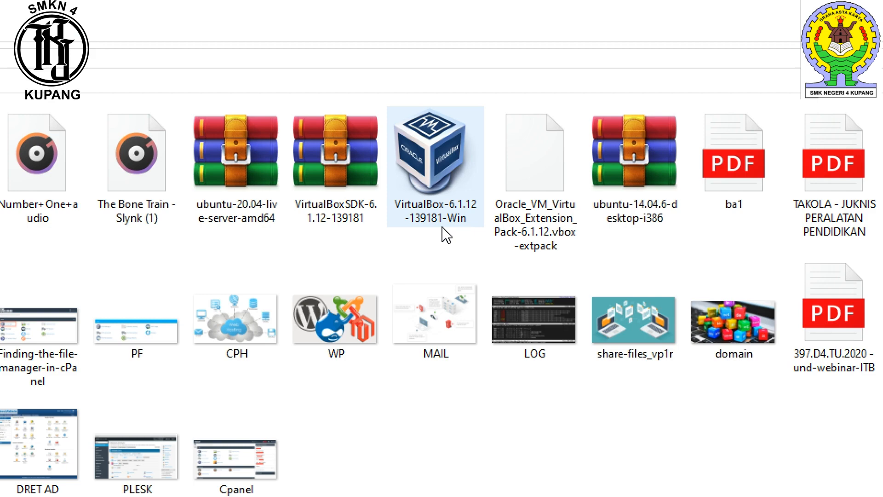
mouse_move(453, 196)
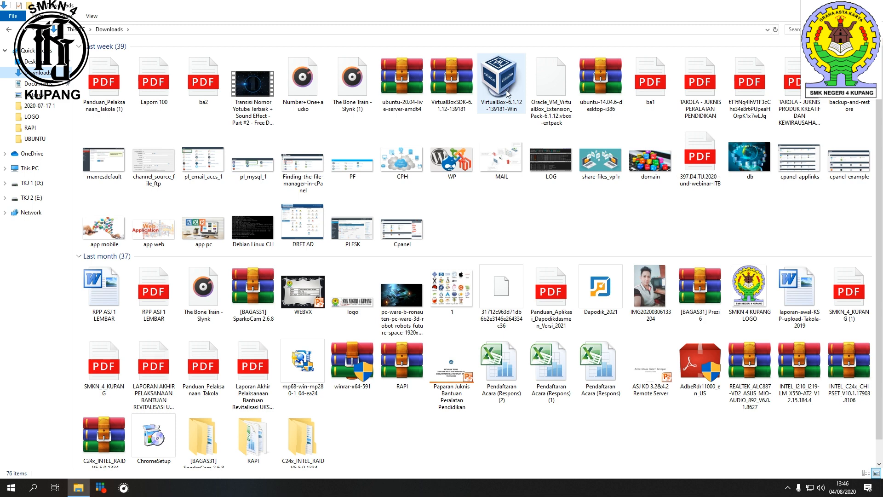
right_click(506, 90)
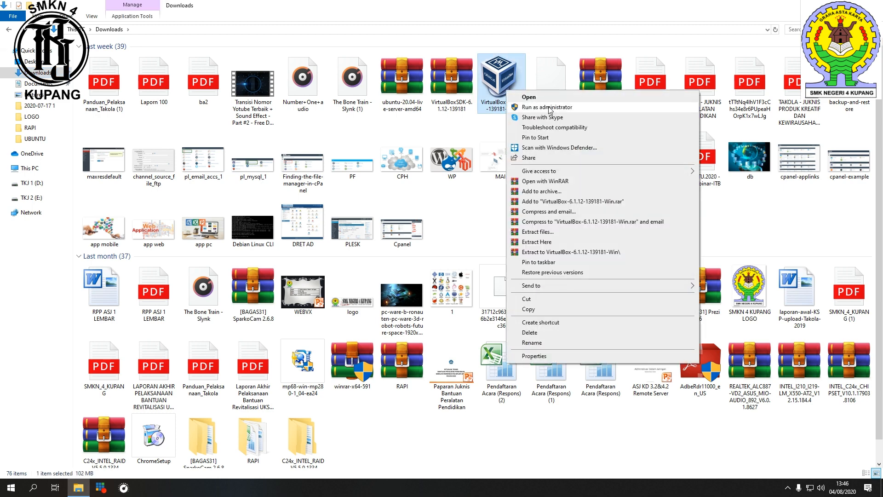
click(513, 11)
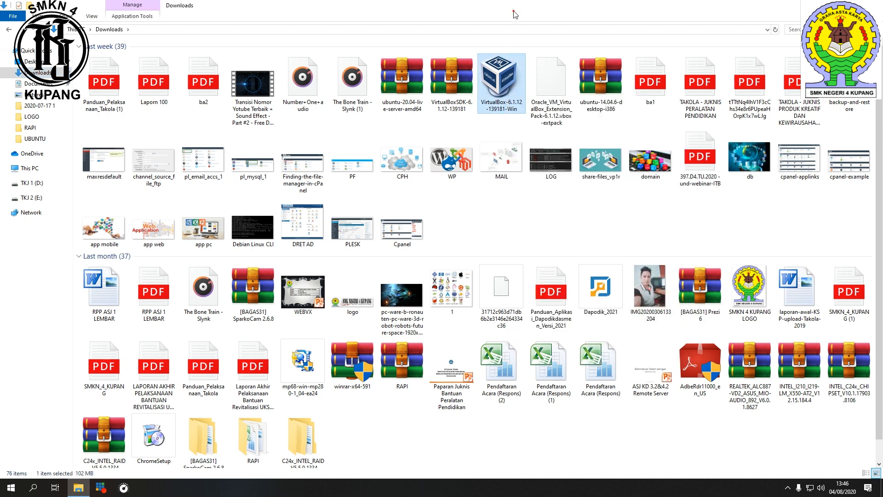
double_click(497, 83)
click(829, 5)
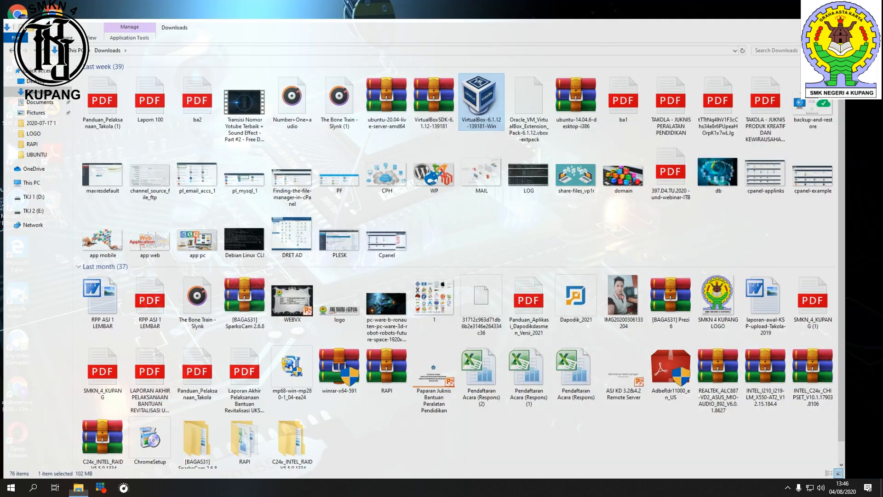
Step: Advance through the setup wizard keeping the default features, location and shortcut options
right_click(650, 112)
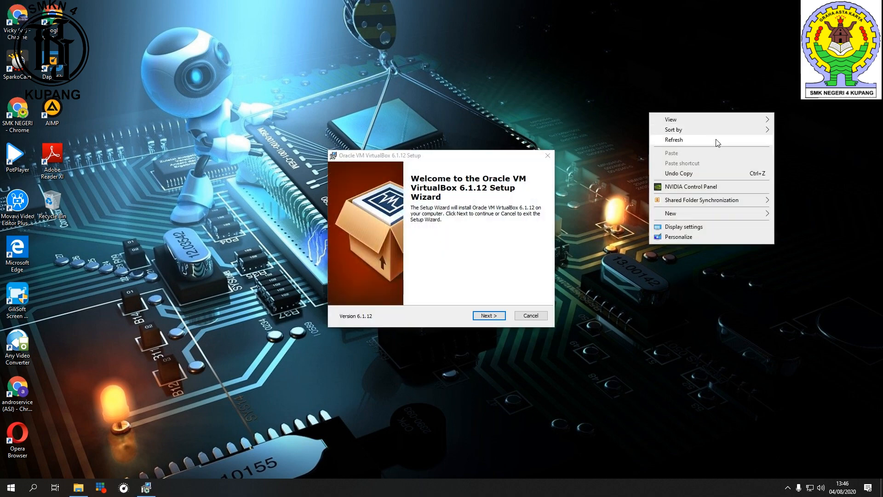
click(716, 140)
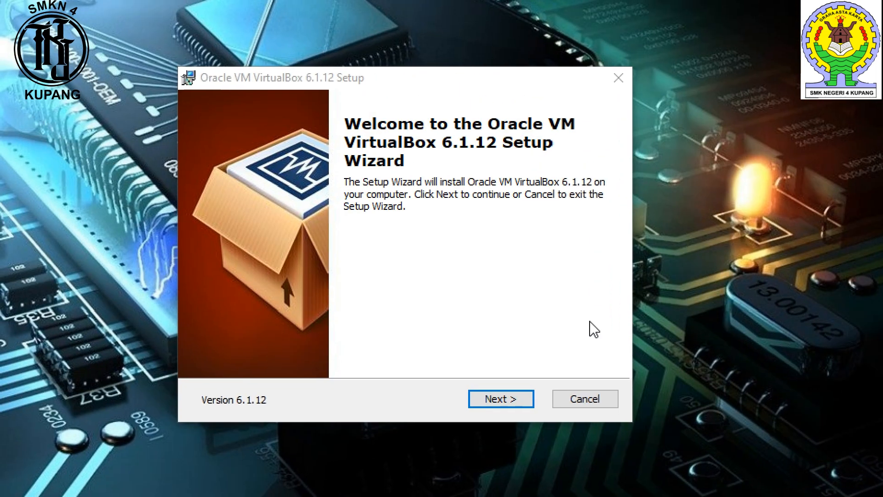
click(506, 407)
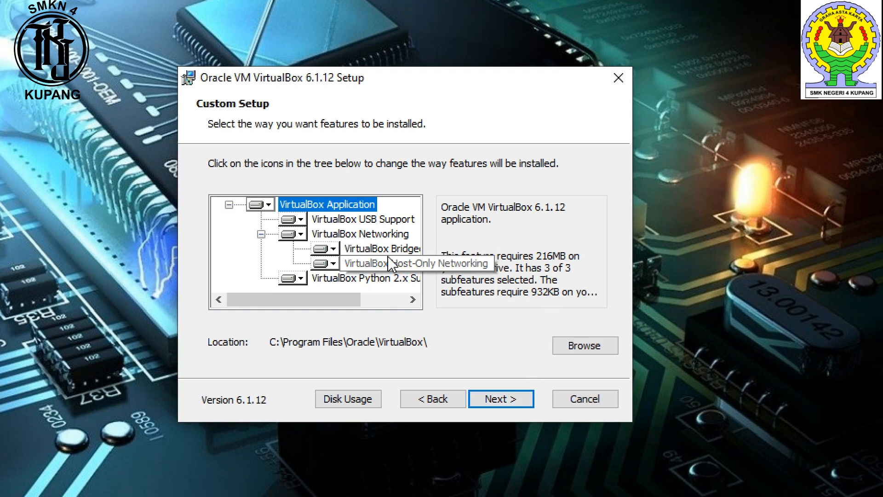
click(515, 401)
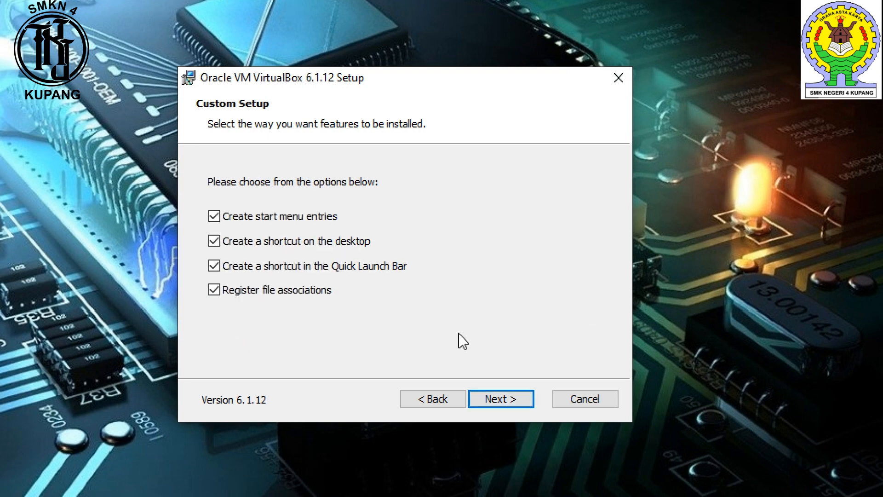
click(515, 402)
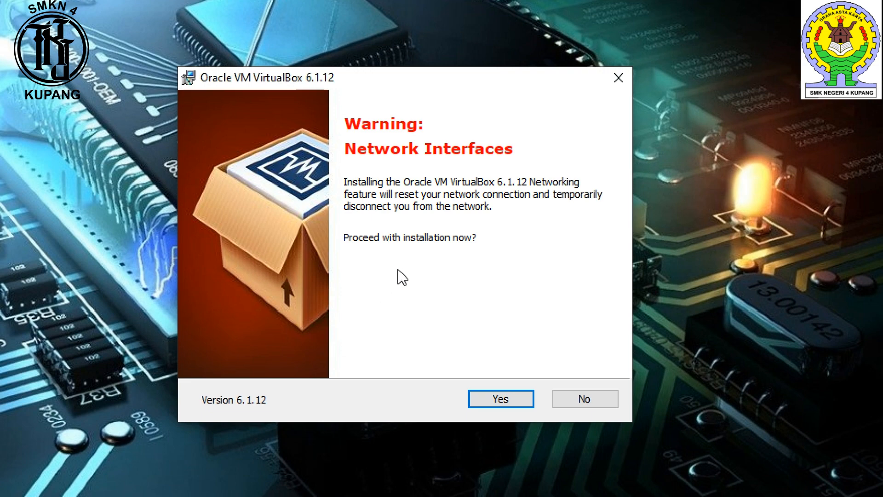
Step: Confirm the network interfaces warning, install VirtualBox, finish the wizard and maximize the VirtualBox Manager window
click(502, 399)
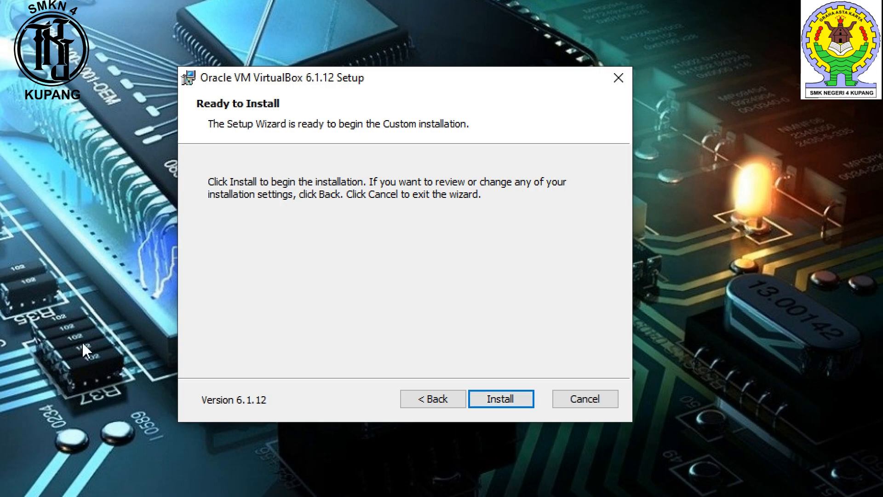
click(513, 399)
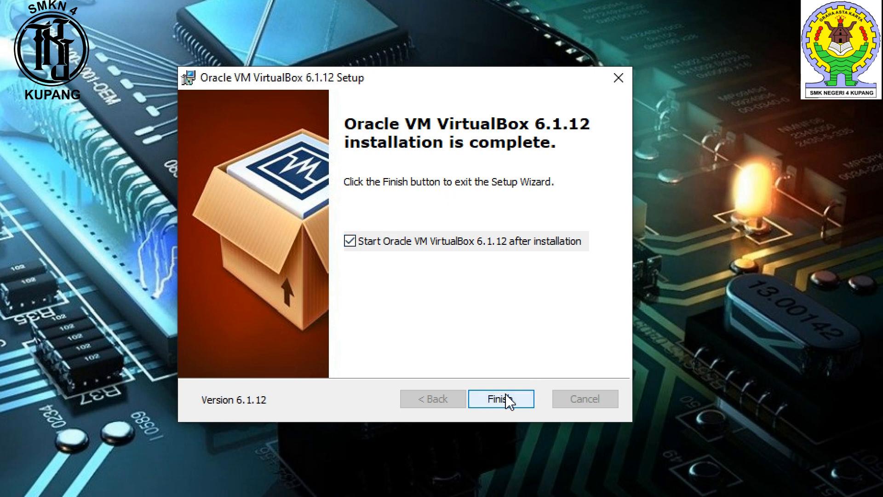
click(503, 399)
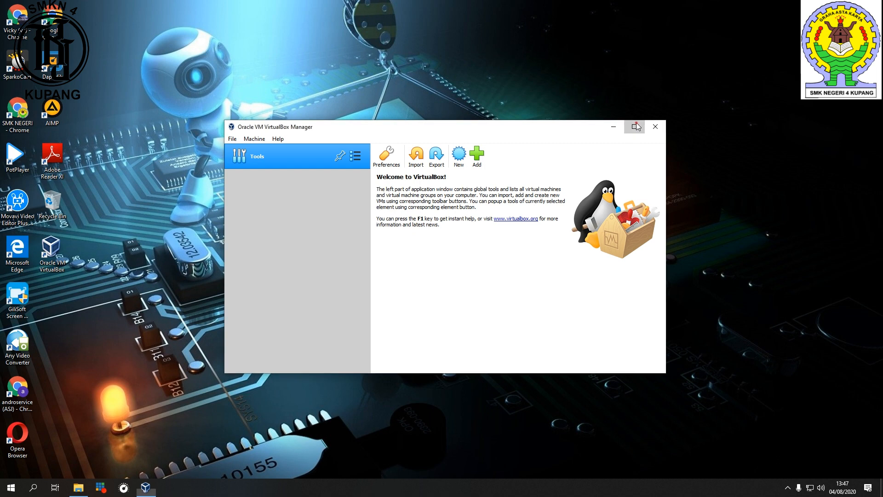
click(792, 19)
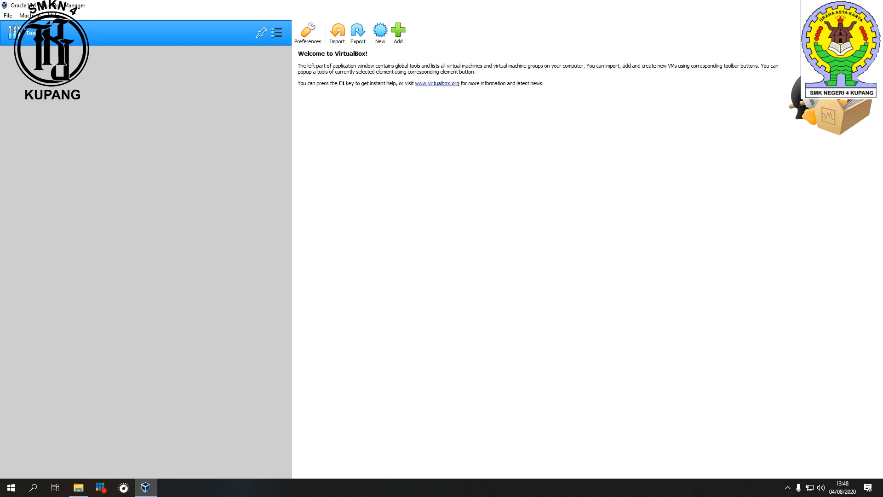
key(super+d)
right_click(513, 138)
click(549, 170)
right_click(351, 134)
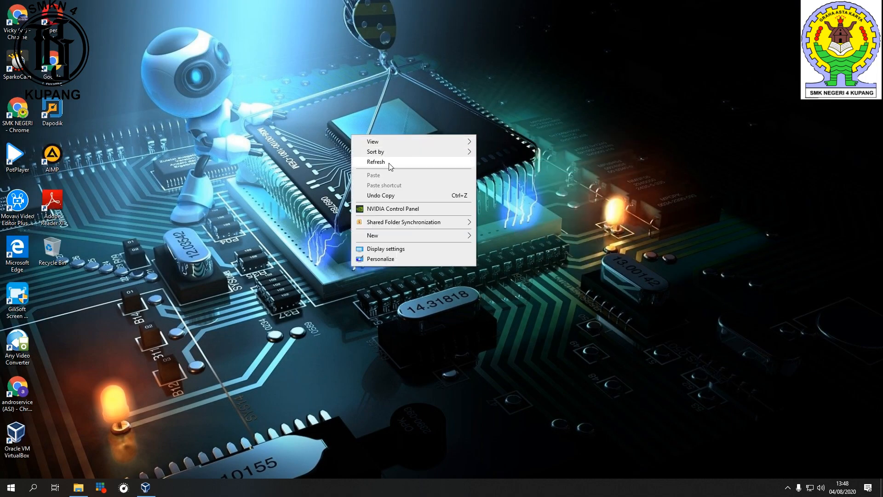
click(388, 161)
right_click(349, 117)
click(380, 144)
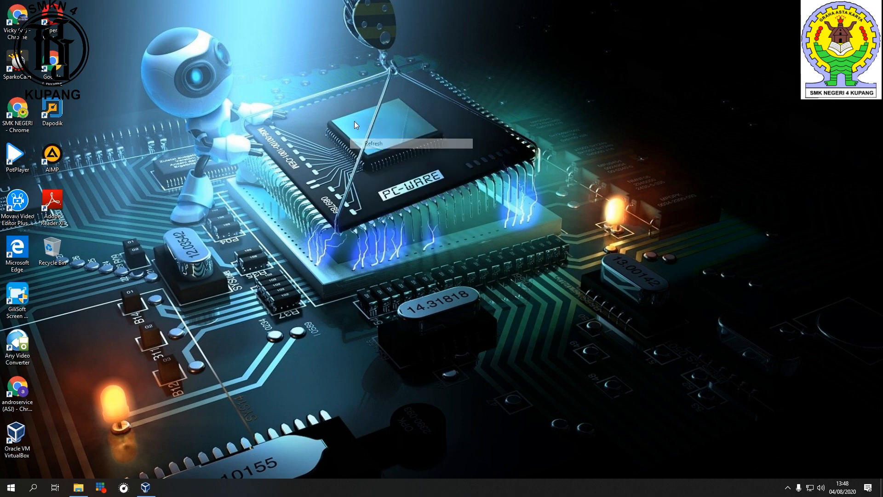
right_click(287, 68)
click(326, 99)
right_click(278, 38)
click(304, 67)
right_click(275, 52)
click(305, 80)
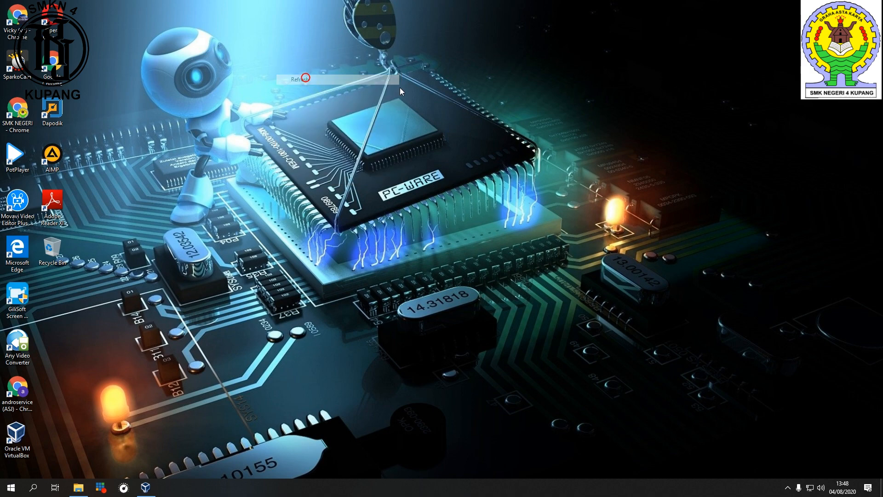
Step: Open Chrome and search Google for ubuntu server
double_click(17, 19)
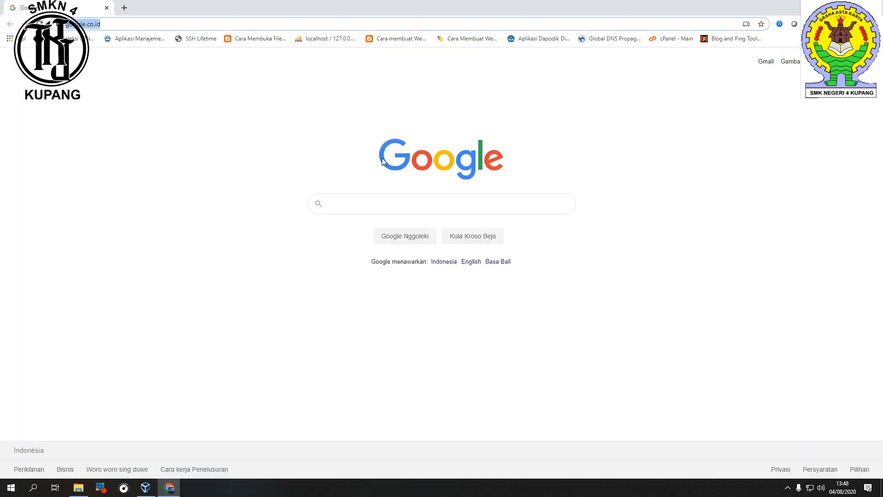
click(391, 200)
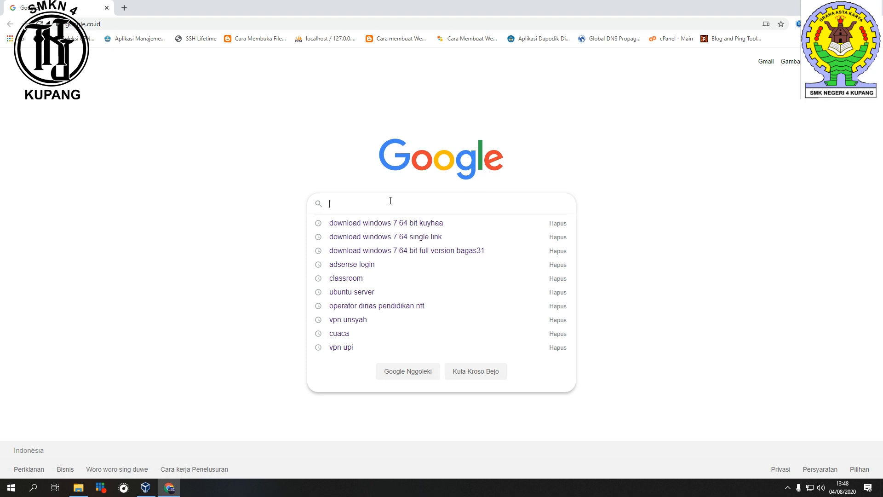
text(ubu)
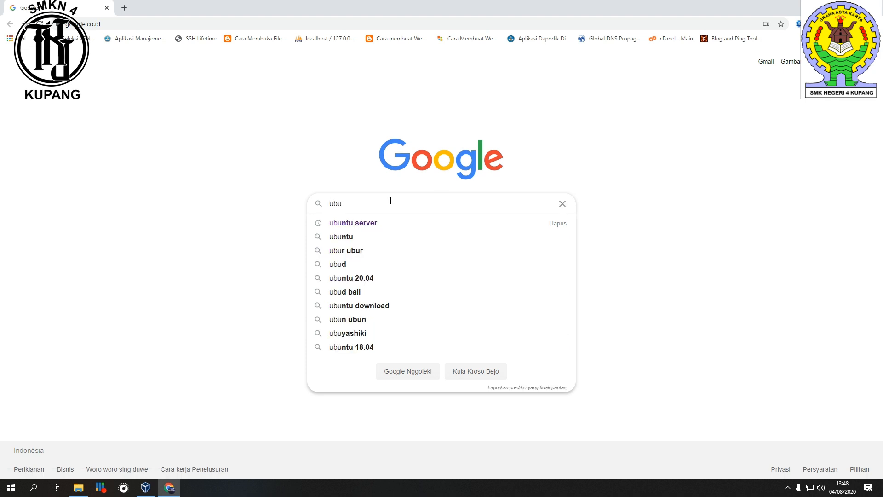
key(Down)
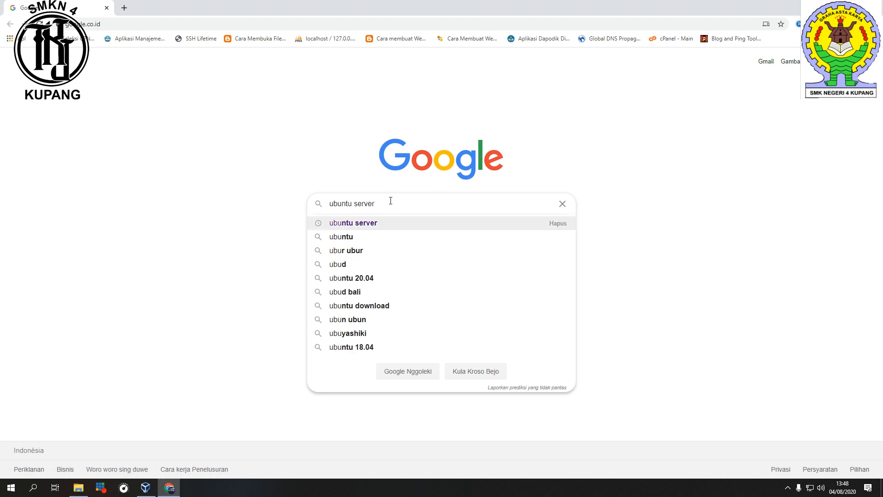
key(Return)
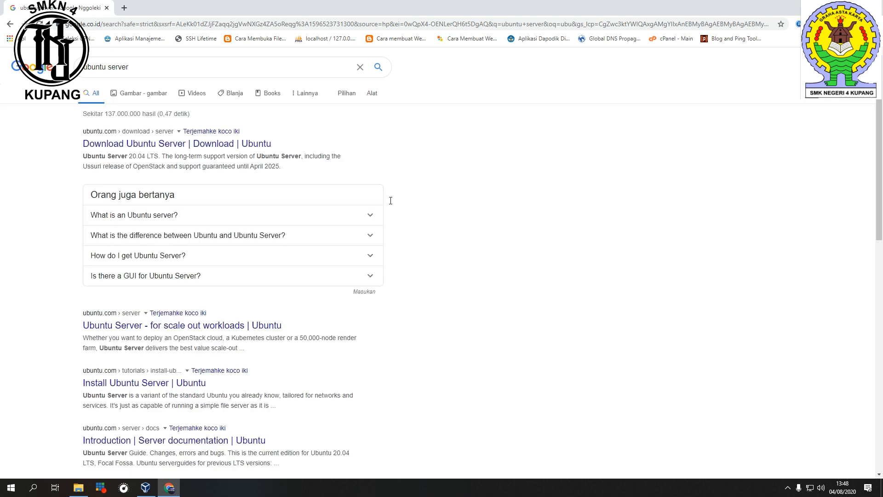
Step: Open the Download Ubuntu Server result in a new tab, review the download page, and return to the results
right_click(187, 146)
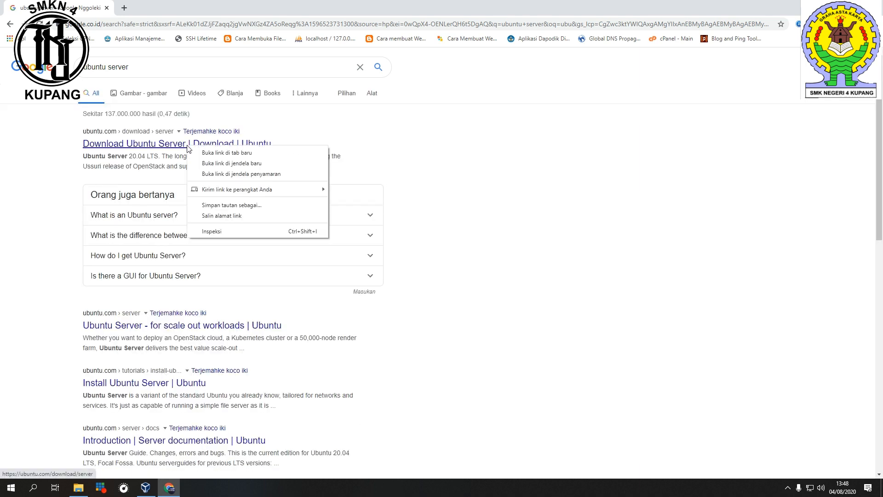
click(211, 152)
click(167, 7)
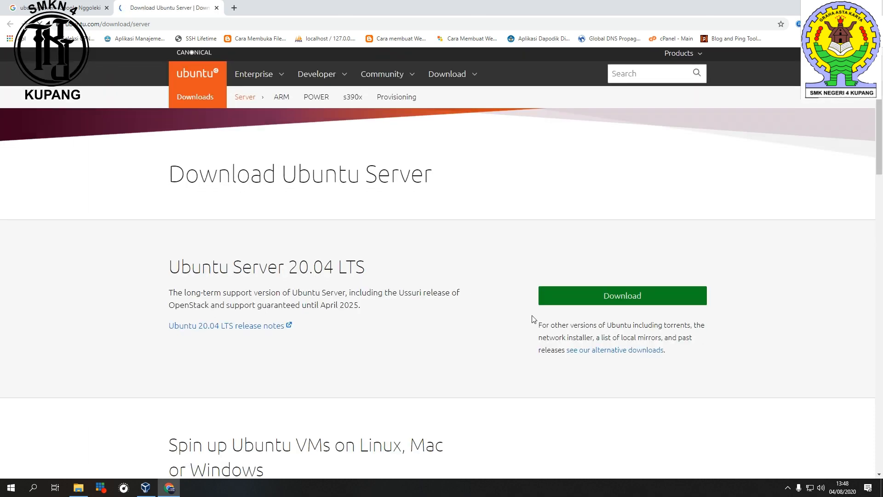
scroll(450, 319, down, 2)
scroll(449, 319, up, 3)
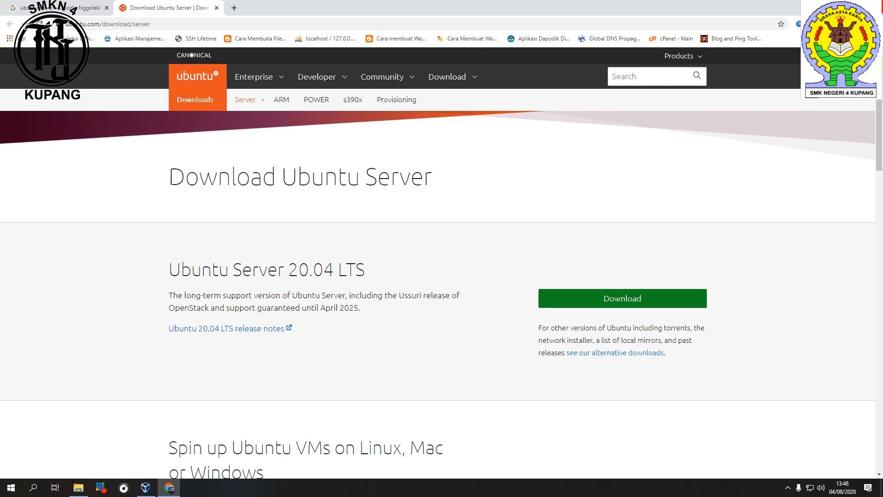
click(216, 8)
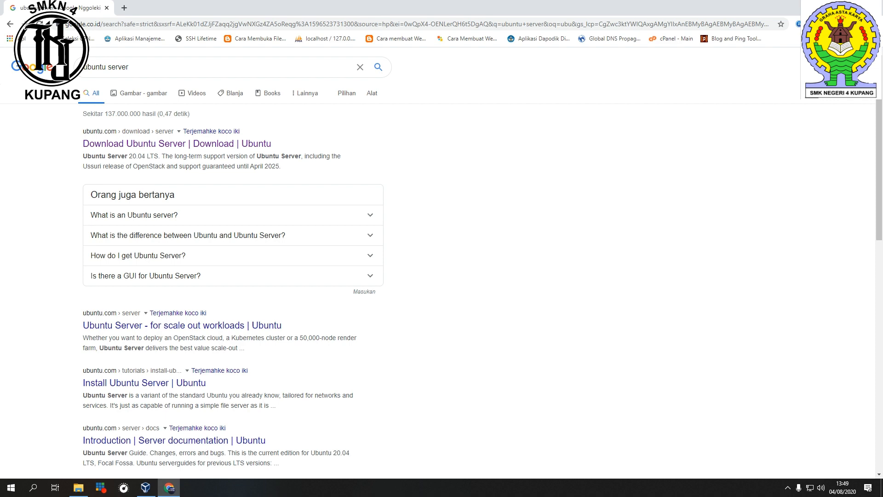
key(super+d)
right_click(605, 2)
click(631, 27)
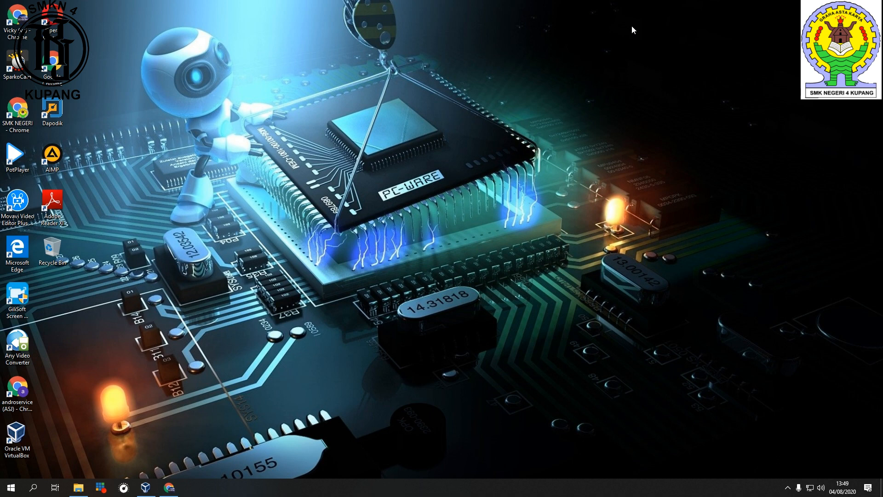
right_click(630, 27)
click(653, 58)
right_click(594, 106)
click(638, 132)
Step: Browse to the UBUNTU folder on drive TKJ 2 (E:) holding the Ubuntu images in File Explorer
click(79, 488)
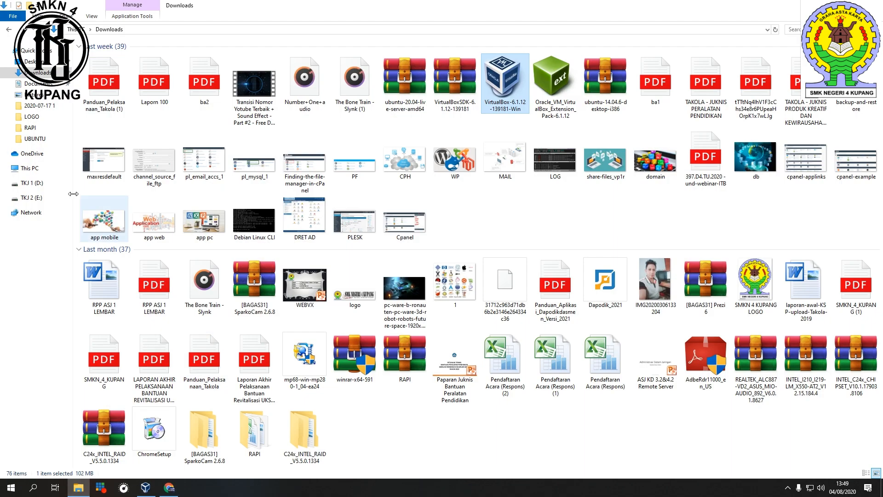
click(48, 199)
double_click(136, 144)
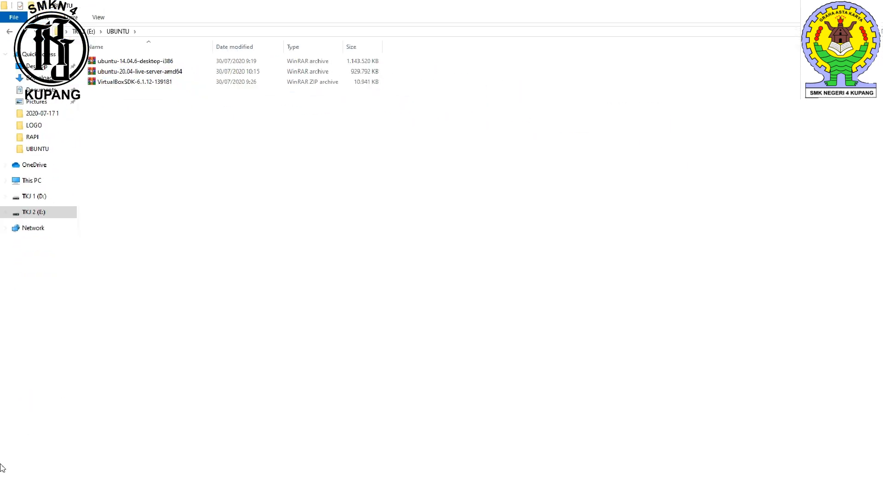
click(78, 488)
Step: Launch Oracle VM VirtualBox from its desktop shortcut
right_click(521, 82)
click(560, 112)
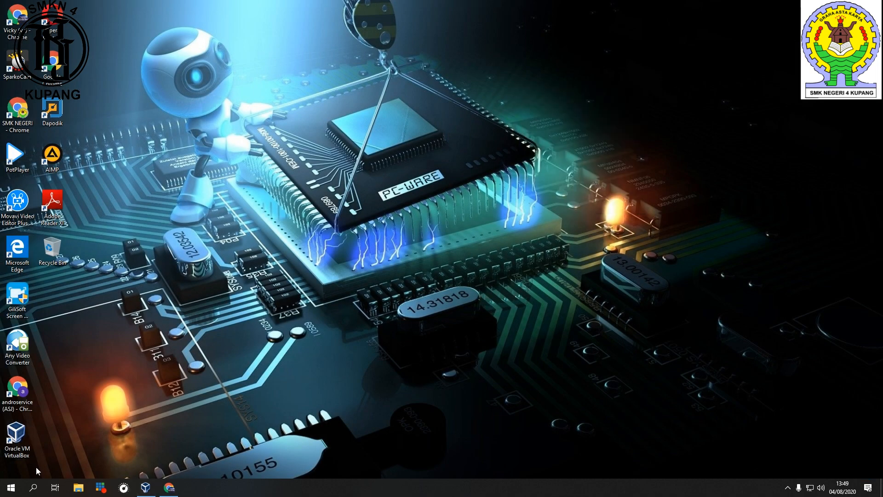
double_click(20, 442)
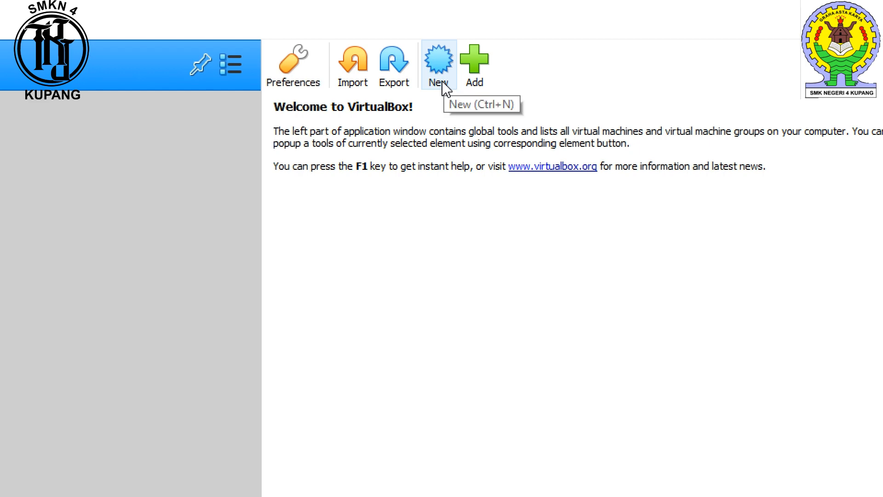
Step: Start creating a new virtual machine named Ubuntu_Server TKJ with type Linux
click(441, 82)
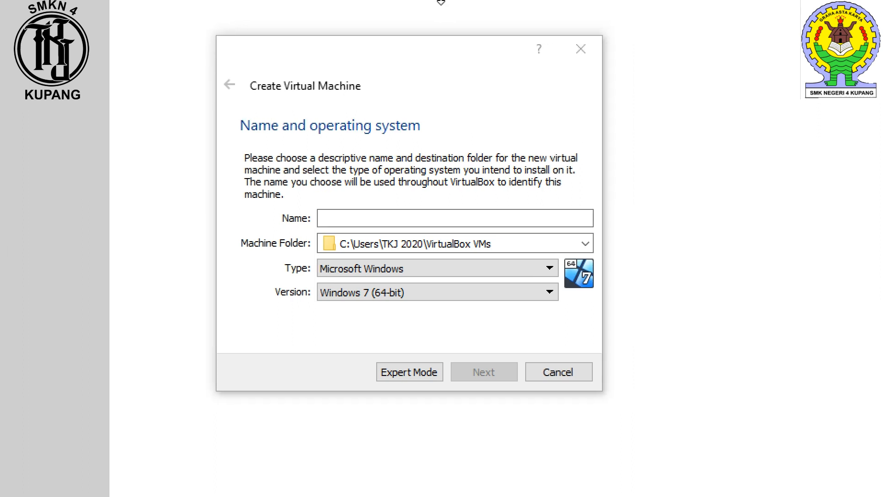
click(436, 216)
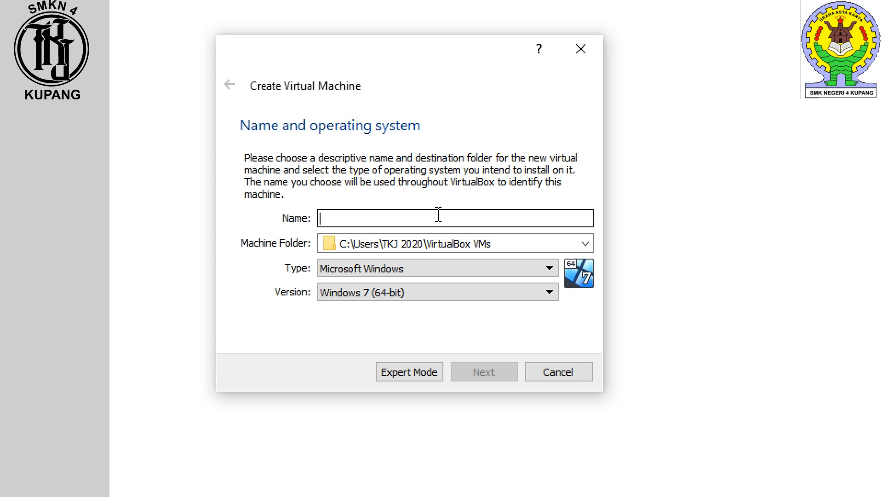
text(Ubu)
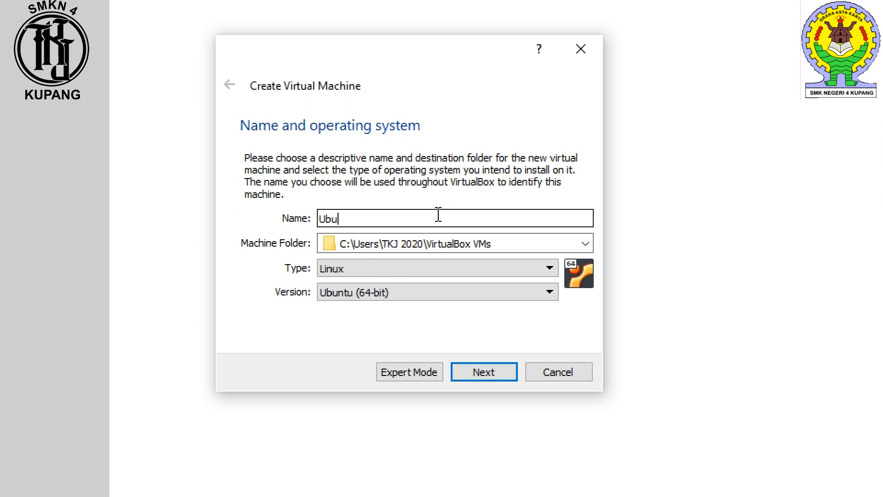
text(ntu_Server TKJ)
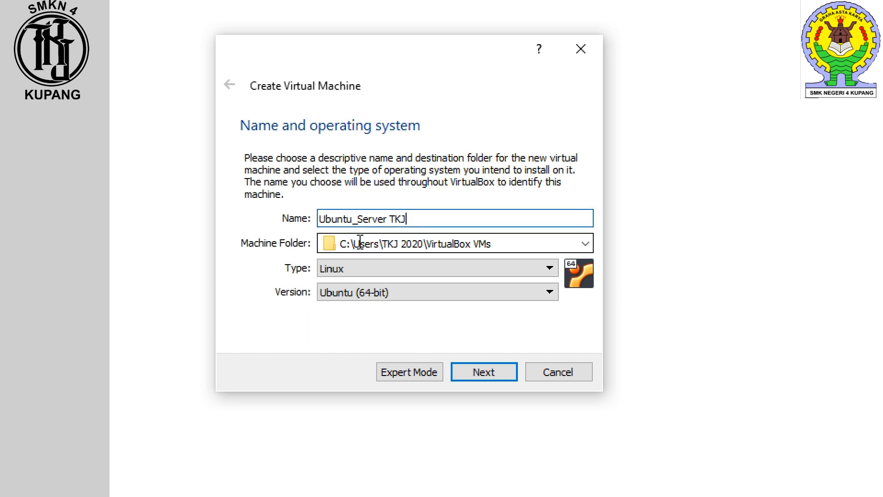
click(509, 243)
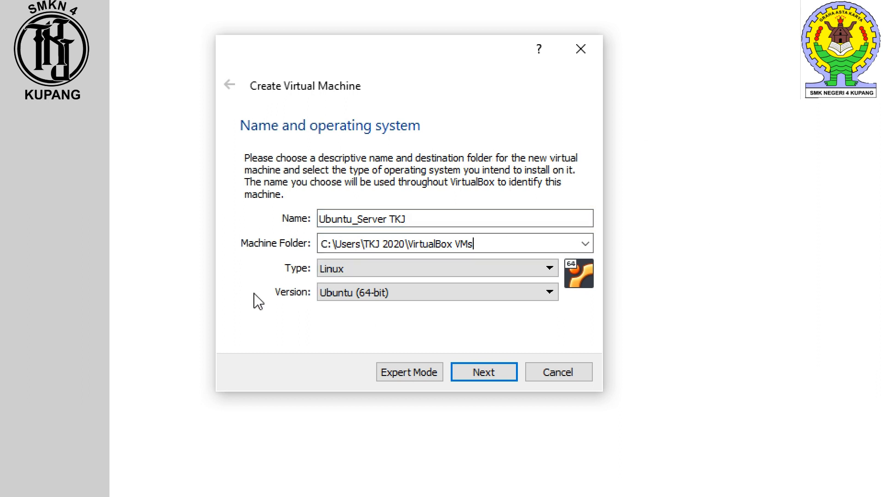
click(521, 269)
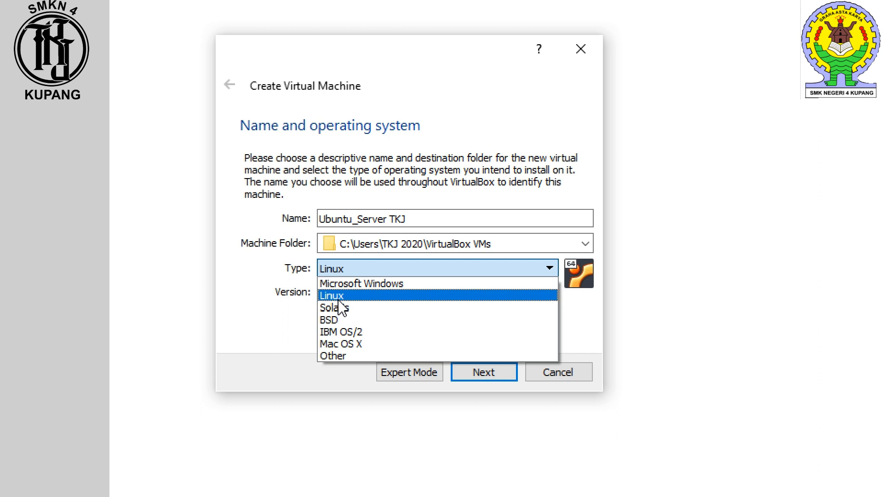
click(340, 296)
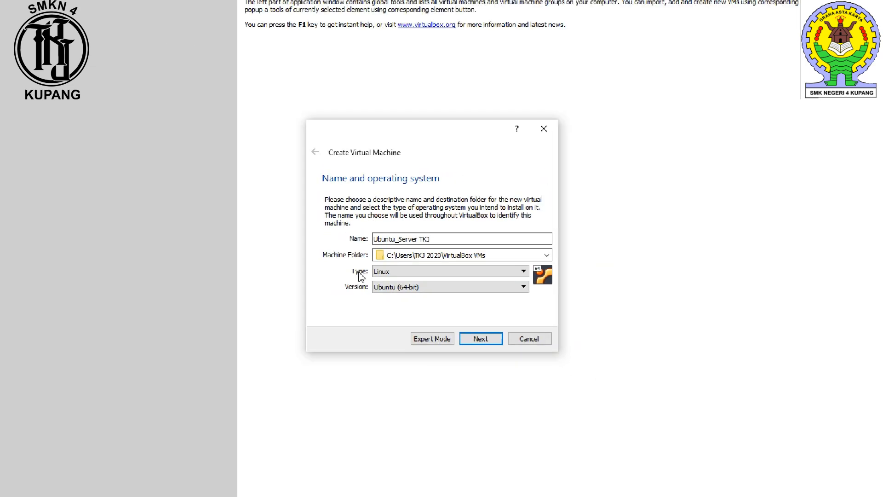
Step: Check the UBUNTU folder on drive TKJ 2 (E:) in File Explorer
click(78, 487)
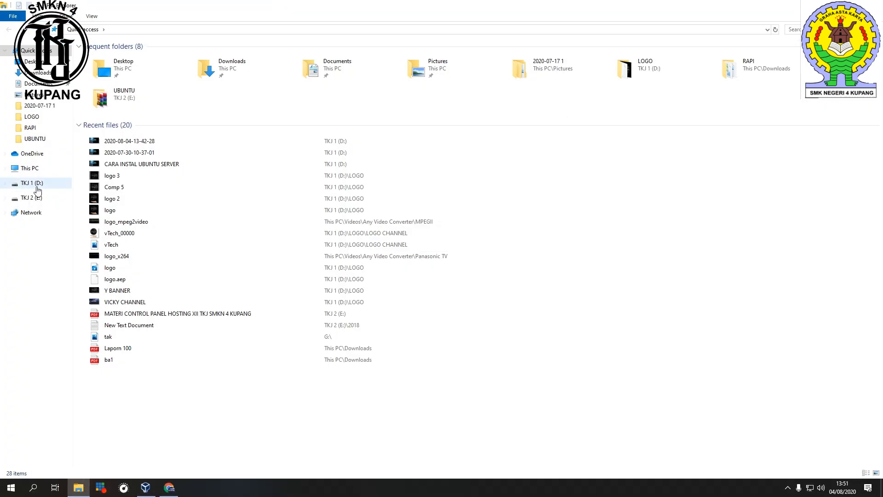
click(37, 202)
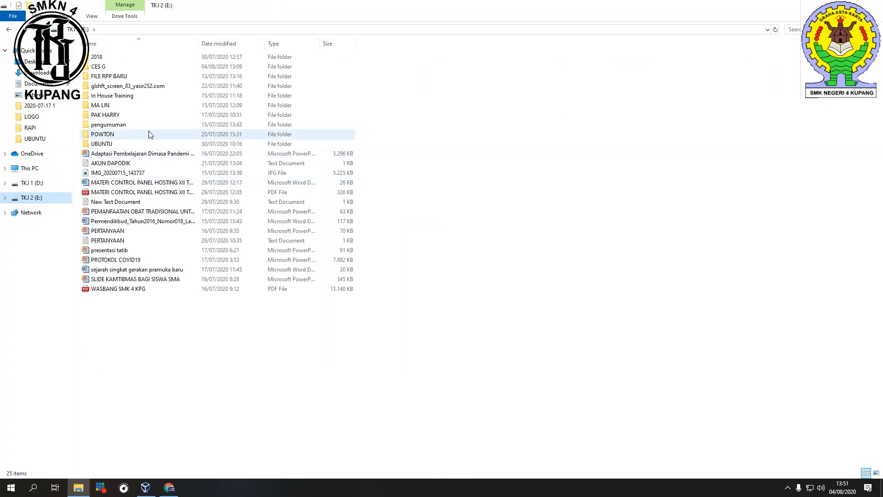
double_click(115, 144)
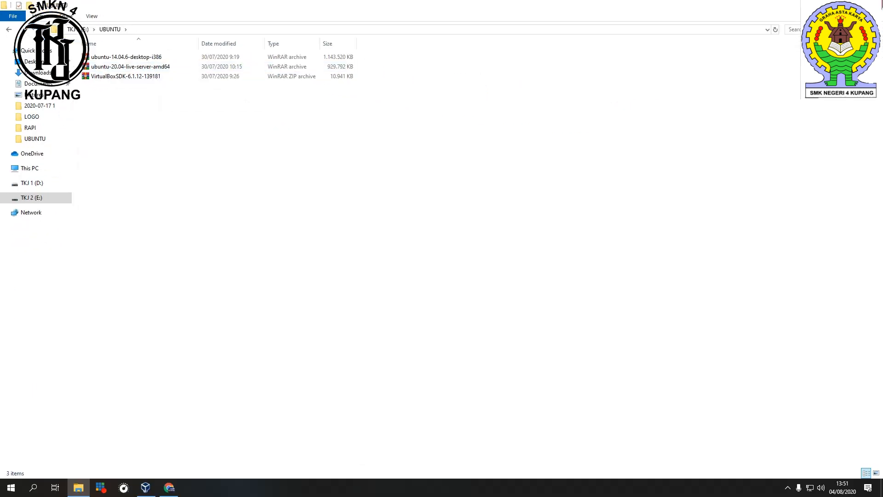
click(830, 5)
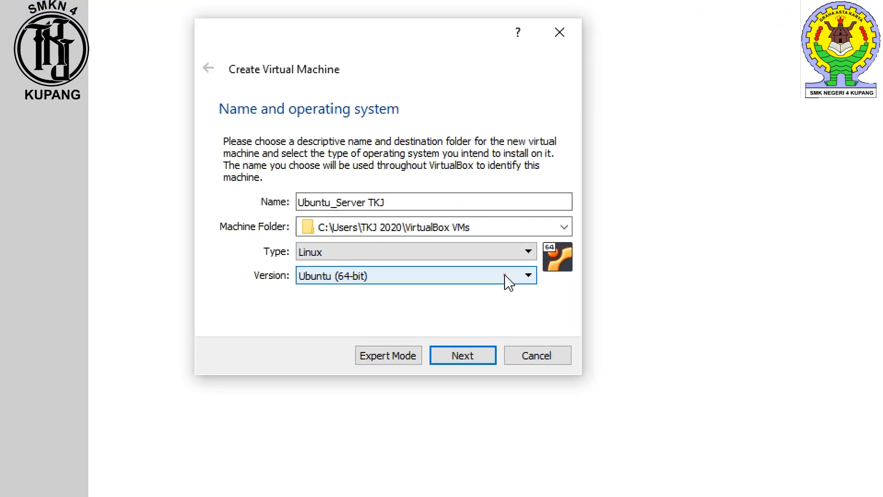
Step: Set the version to Ubuntu (64-bit) and continue to the memory size page
click(508, 278)
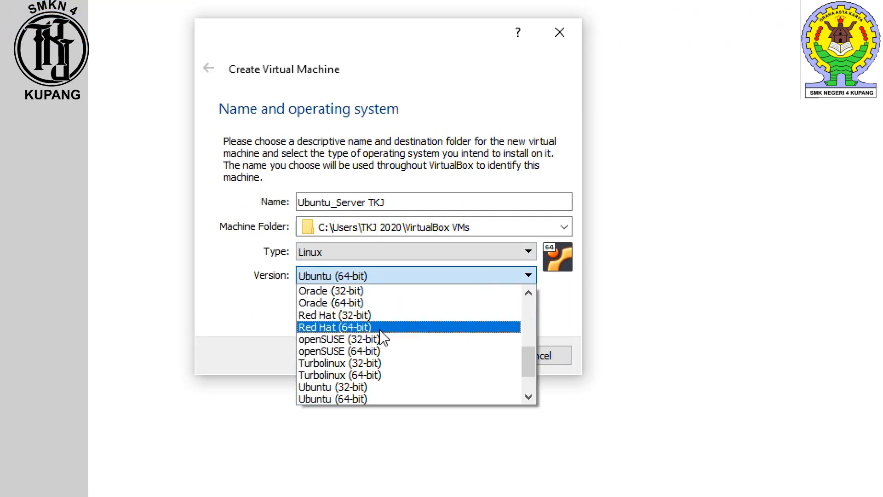
click(369, 399)
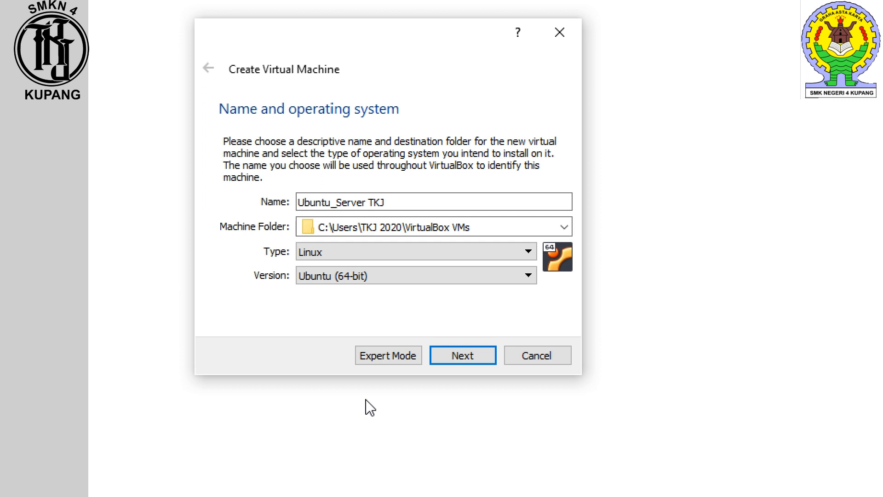
click(474, 366)
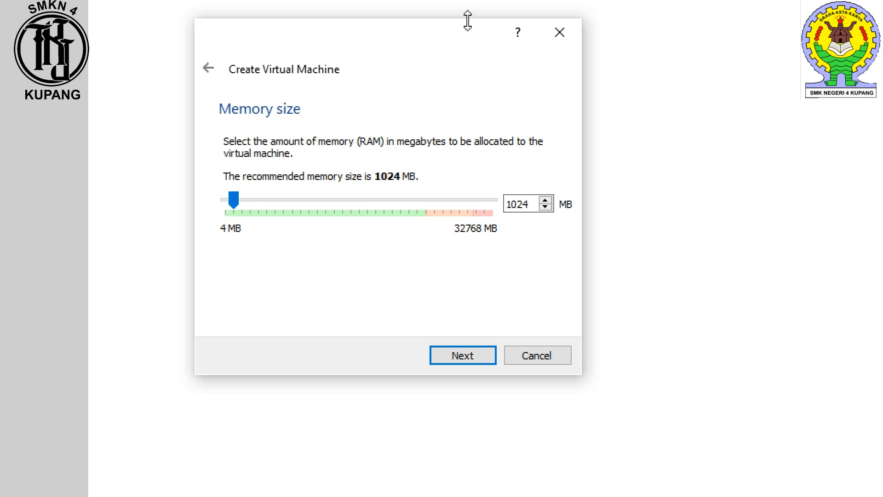
Step: Set the virtual machine's memory to about 6218 MB
drag(440, 2, 413, 0)
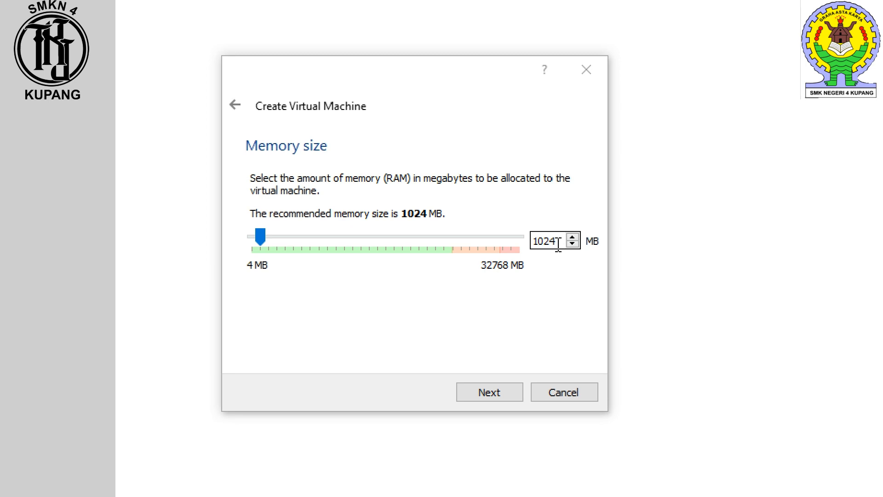
click(264, 238)
drag(265, 239, 273, 243)
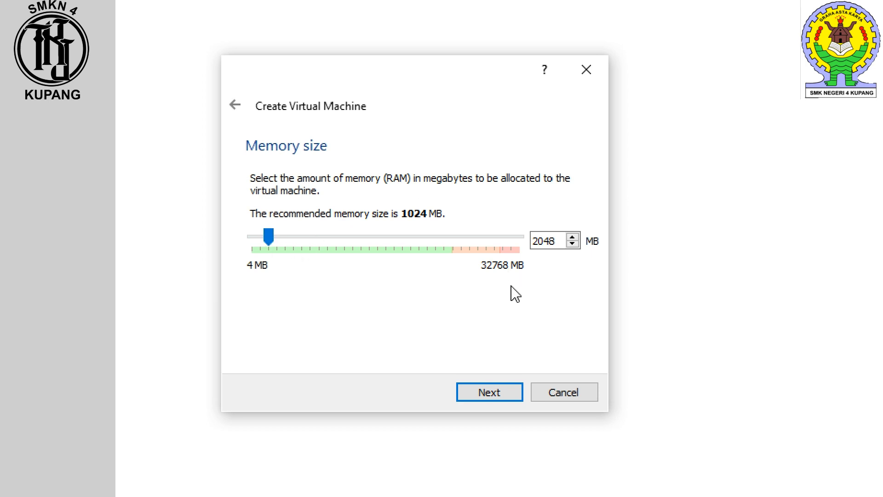
click(268, 243)
drag(268, 242, 289, 242)
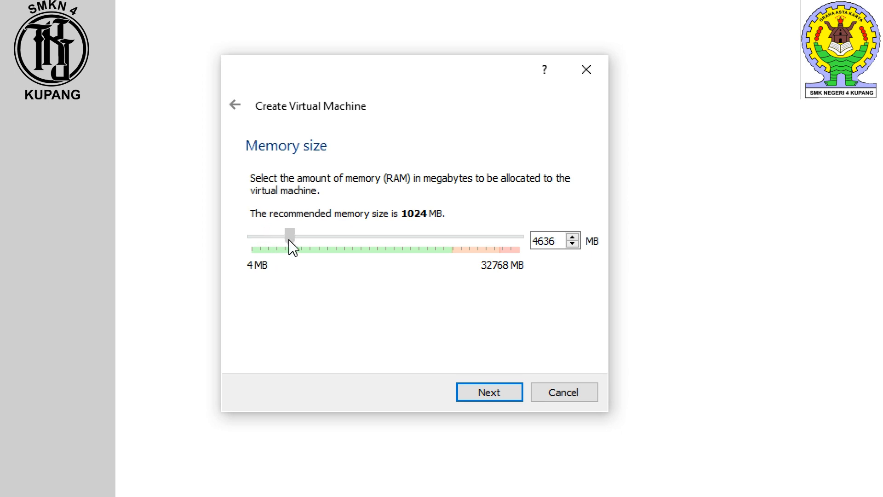
drag(289, 241, 303, 240)
drag(303, 242, 302, 242)
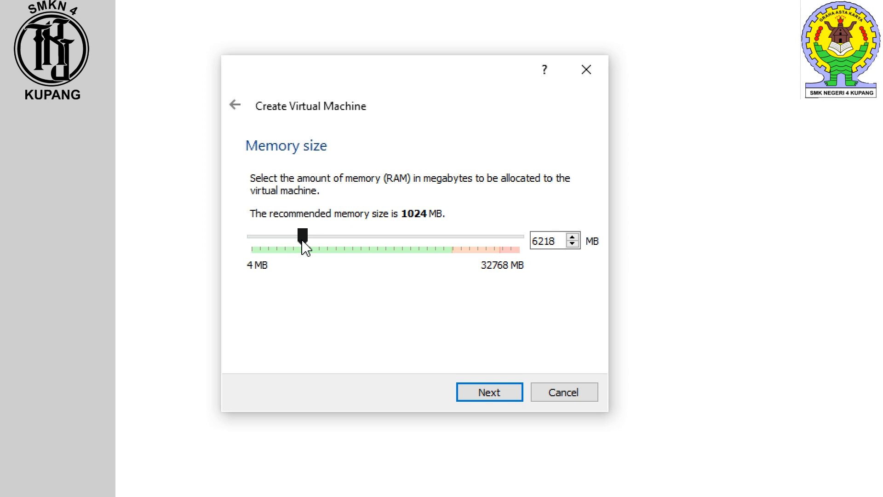
Step: Create a new dynamically allocated VDI virtual hard disk of 10,00 GB named Ubuntu_Server TKJ.vdi
click(495, 399)
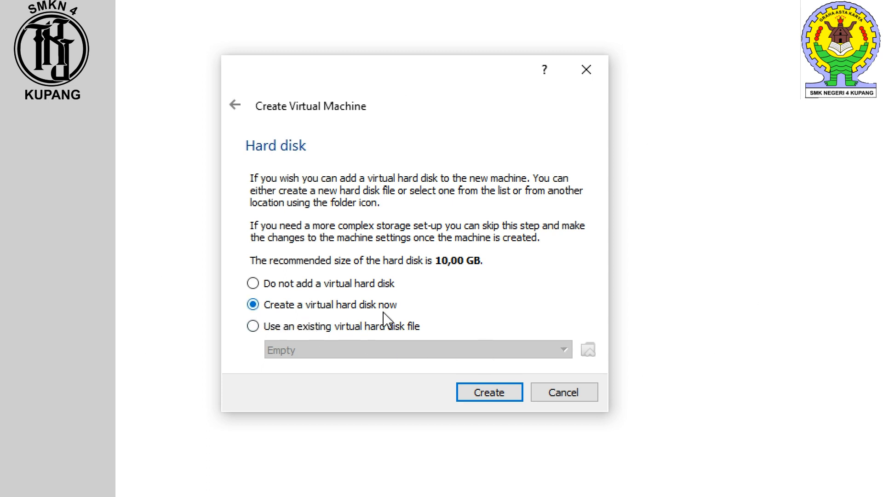
click(484, 397)
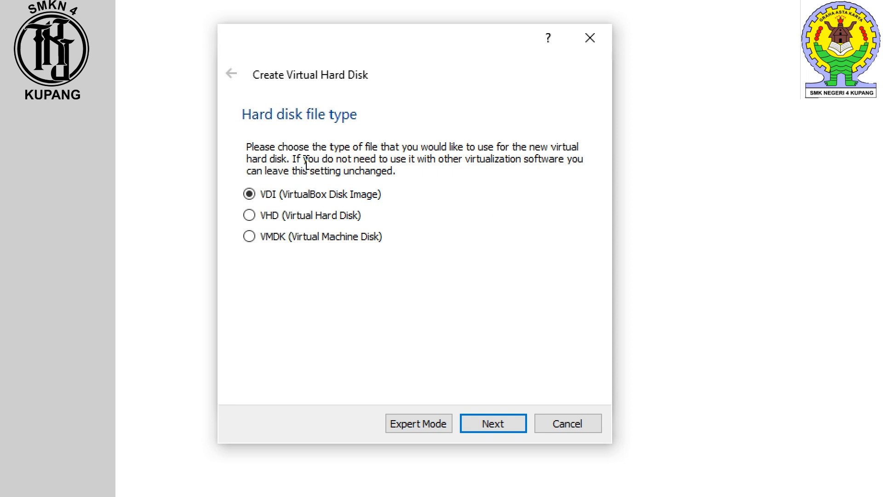
click(248, 194)
click(487, 423)
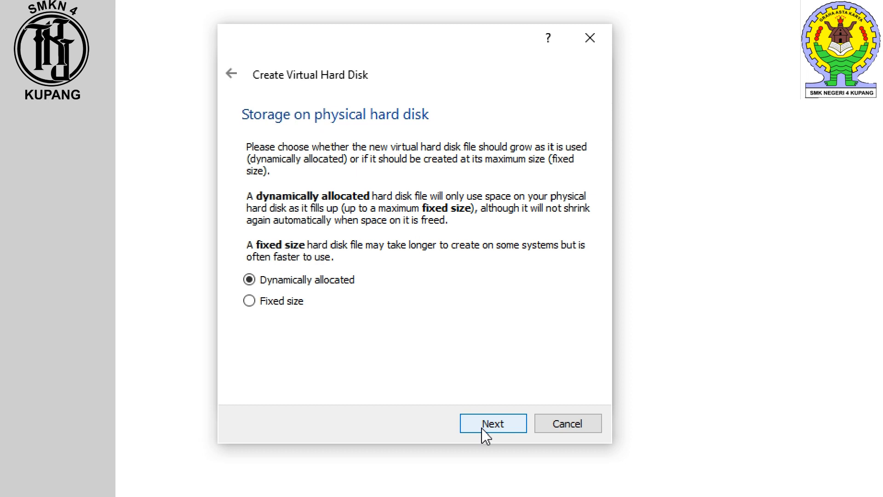
click(485, 425)
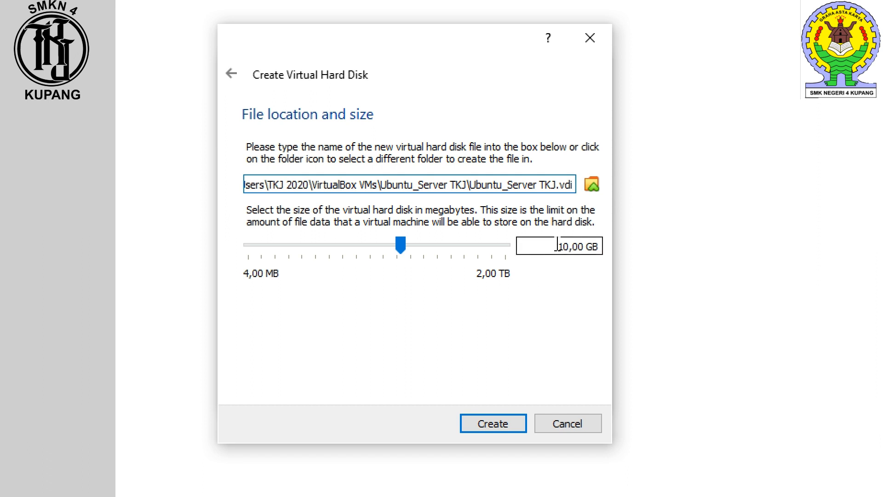
drag(555, 245, 607, 244)
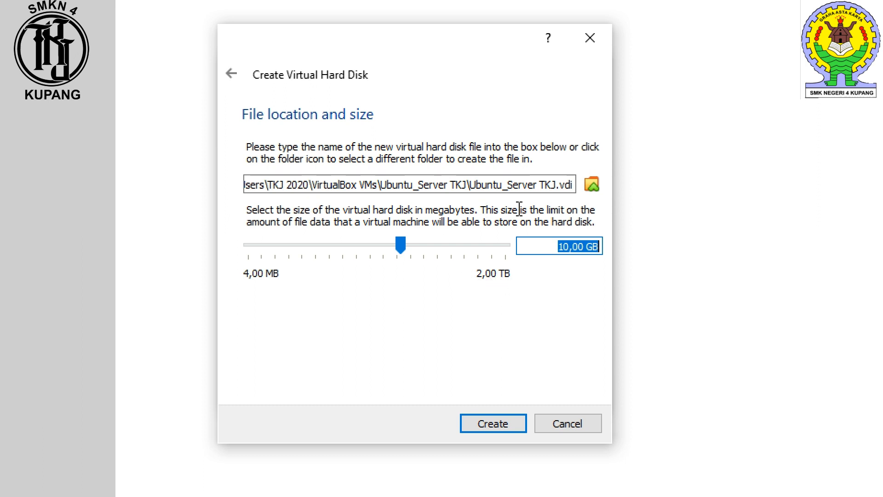
click(555, 246)
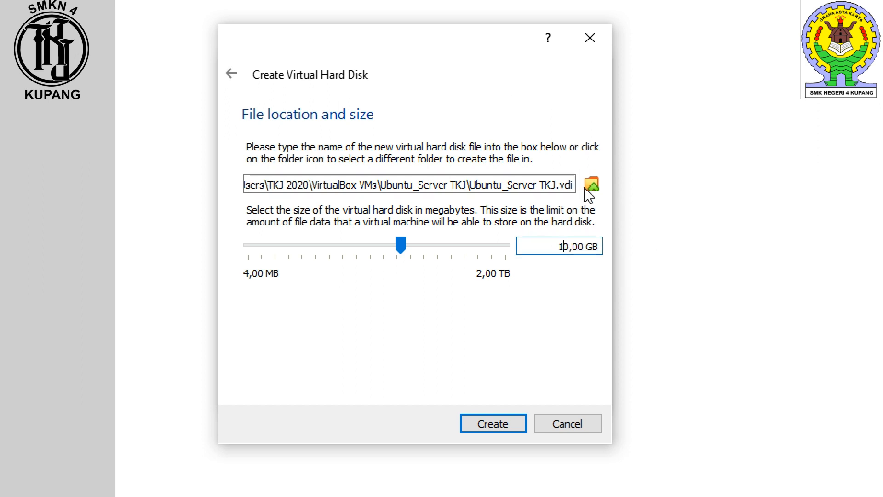
click(484, 423)
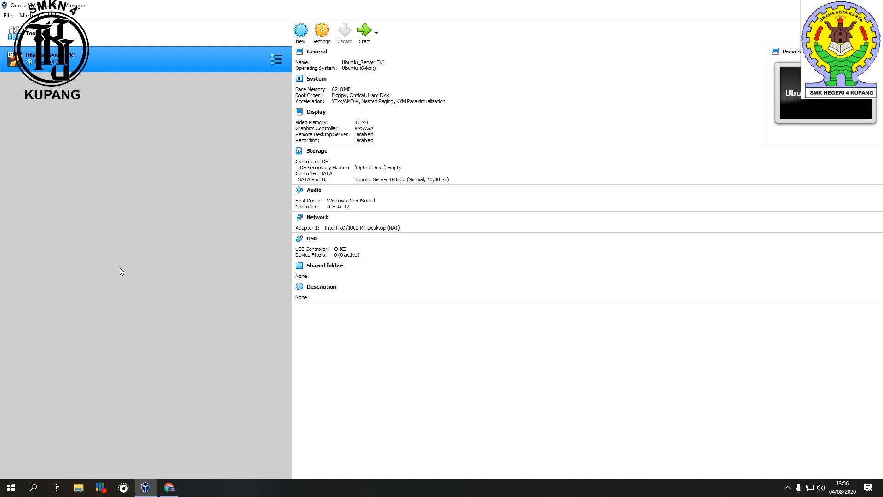
Step: Browse to the UBUNTU folder on drive TKJ 2 (E:) in File Explorer to check the Ubuntu image files
click(78, 487)
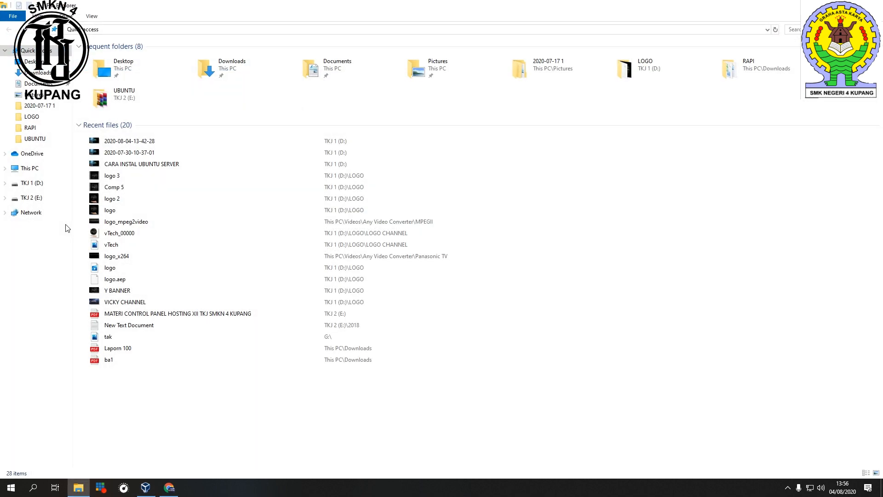
click(51, 199)
click(122, 144)
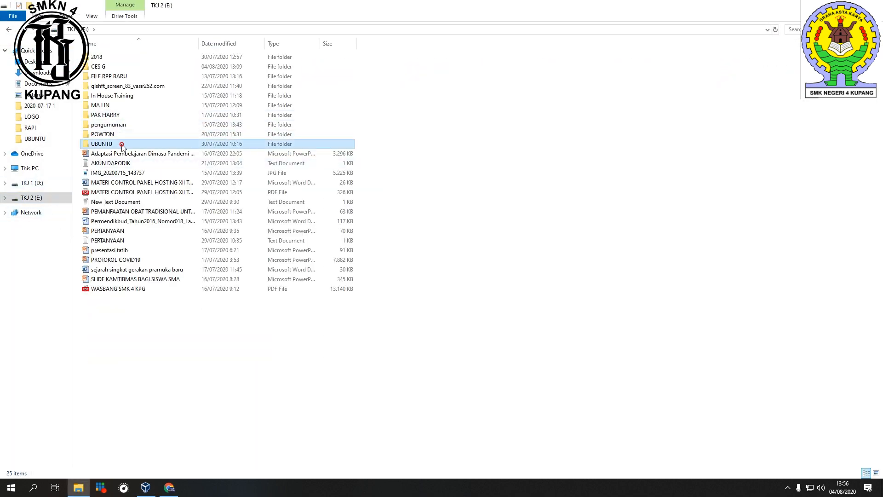
double_click(122, 144)
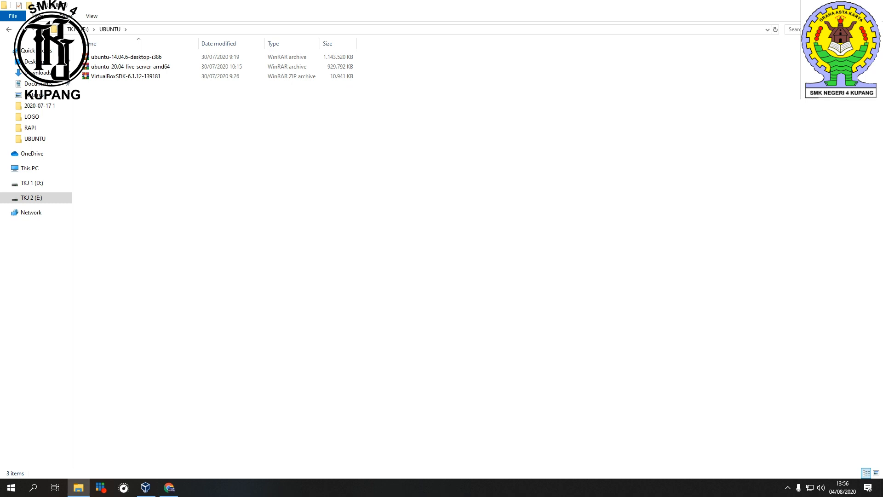
click(830, 5)
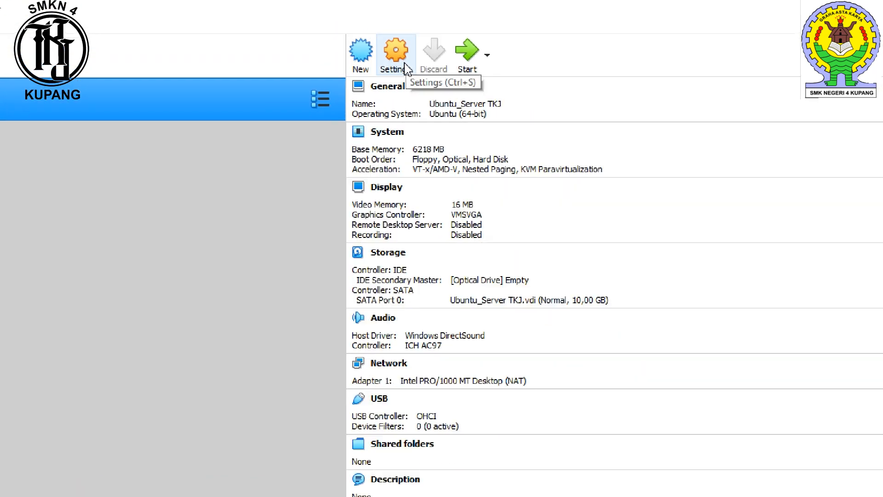
Step: Set network adapter 1 to Bridged Adapter with promiscuous mode Allow All in the machine's settings
click(327, 40)
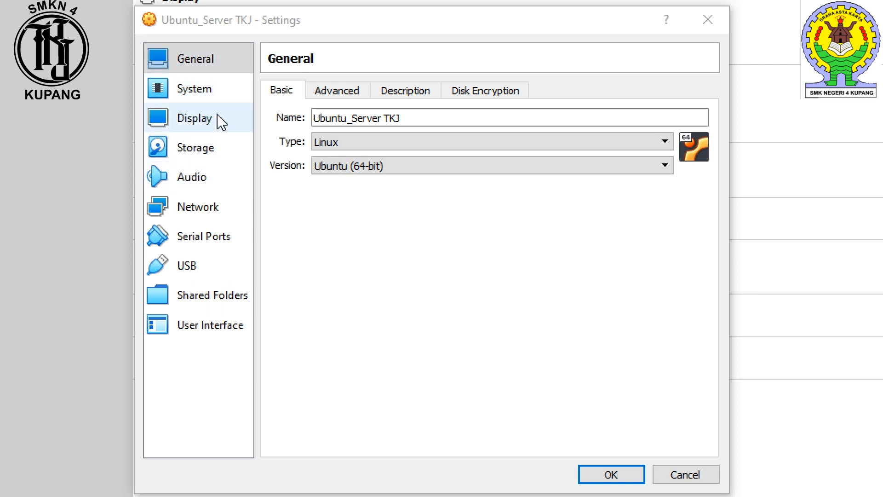
click(228, 205)
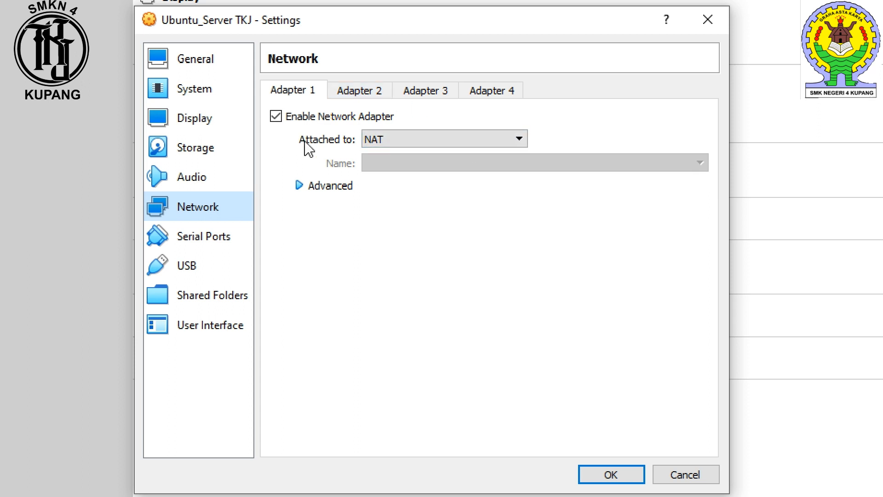
click(394, 140)
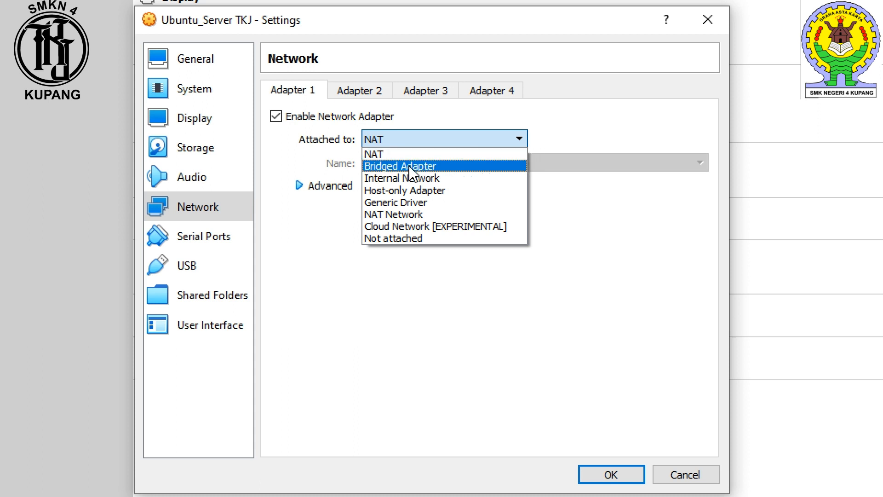
click(411, 168)
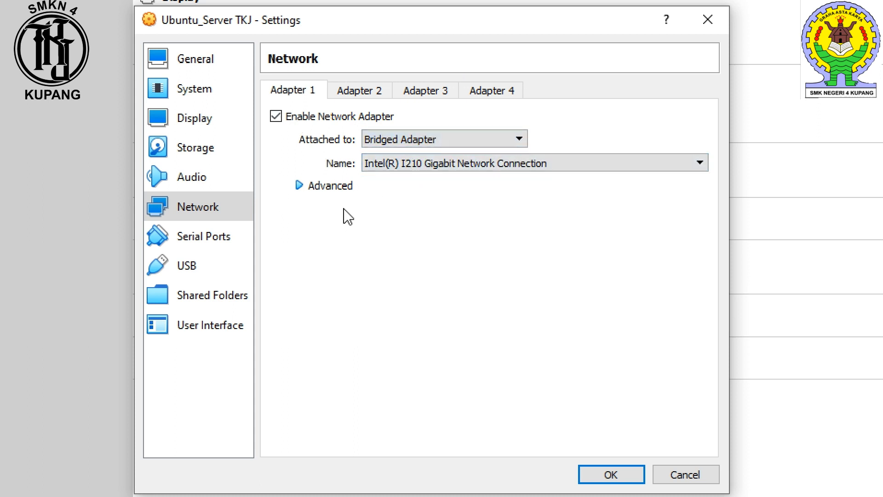
click(333, 188)
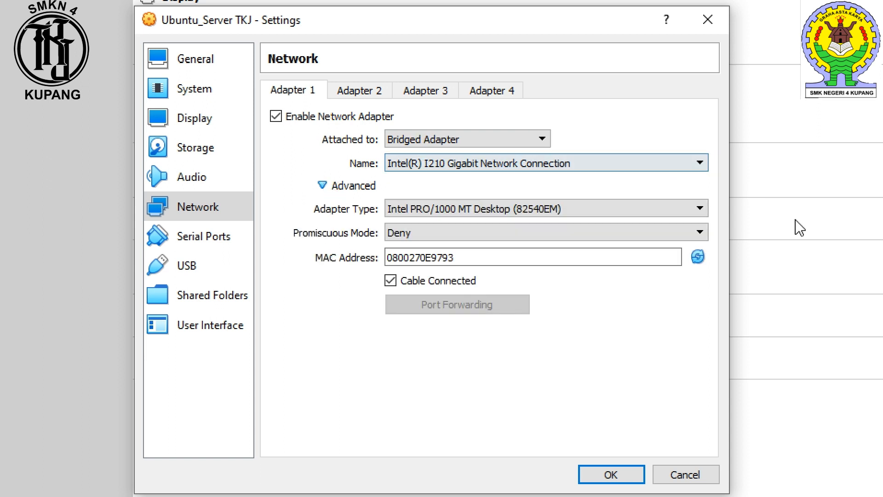
click(421, 233)
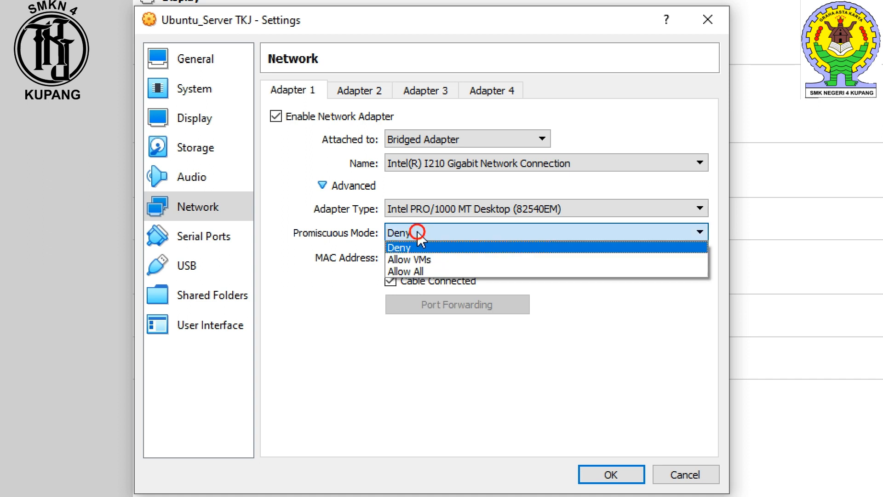
click(514, 272)
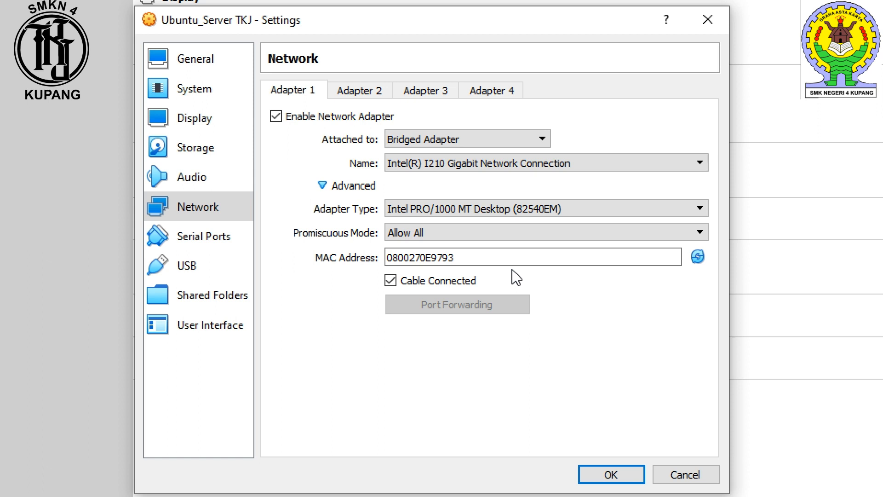
click(623, 478)
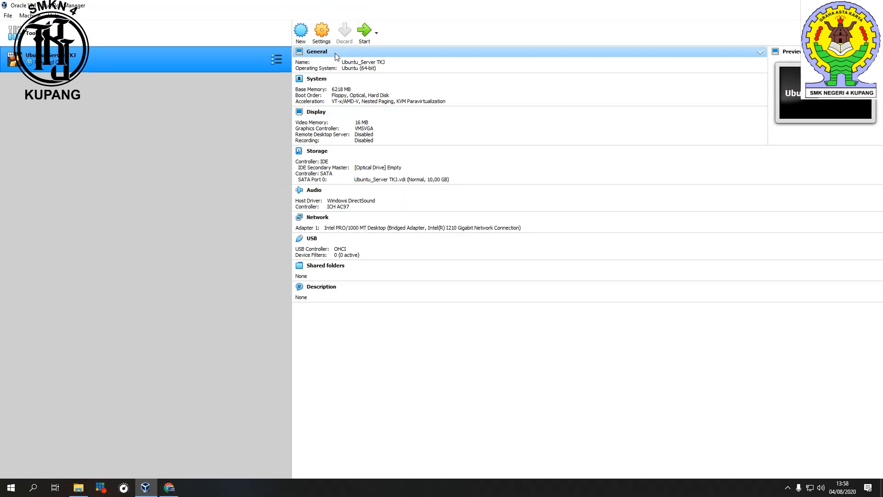
Step: Add an optical drive to the IDE controller and pick the ubuntu-20.04-live-server-amd64 image from TKJ 2 (E:)\UBUNTU
click(321, 33)
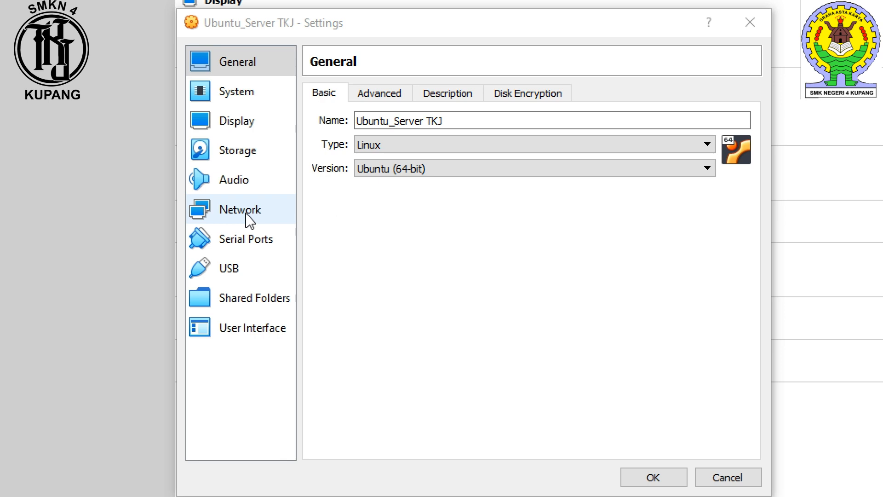
click(252, 156)
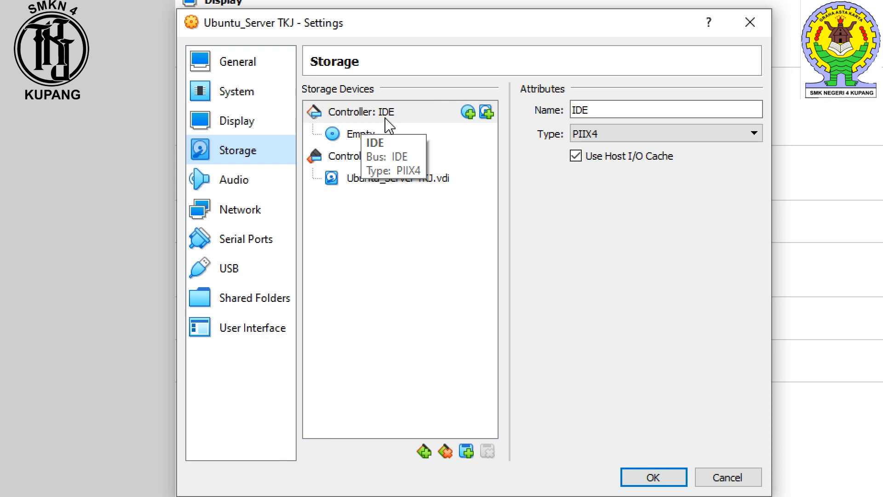
click(468, 112)
drag(516, 97, 461, 93)
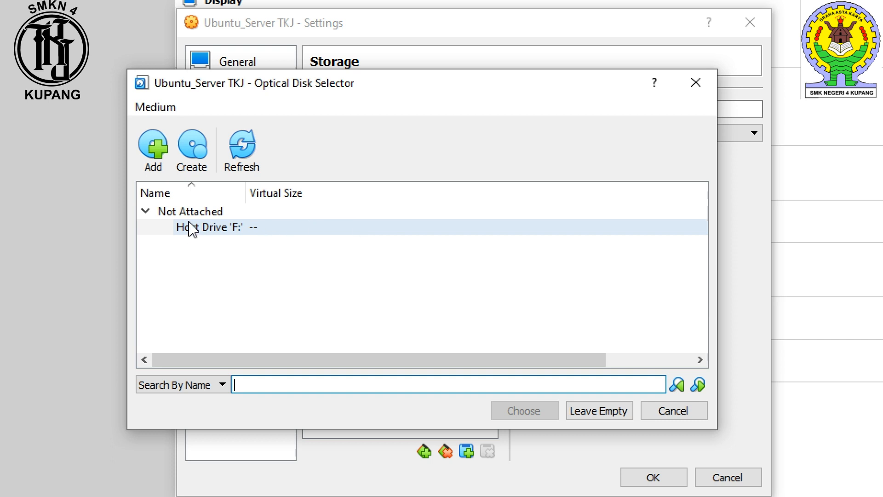
click(152, 160)
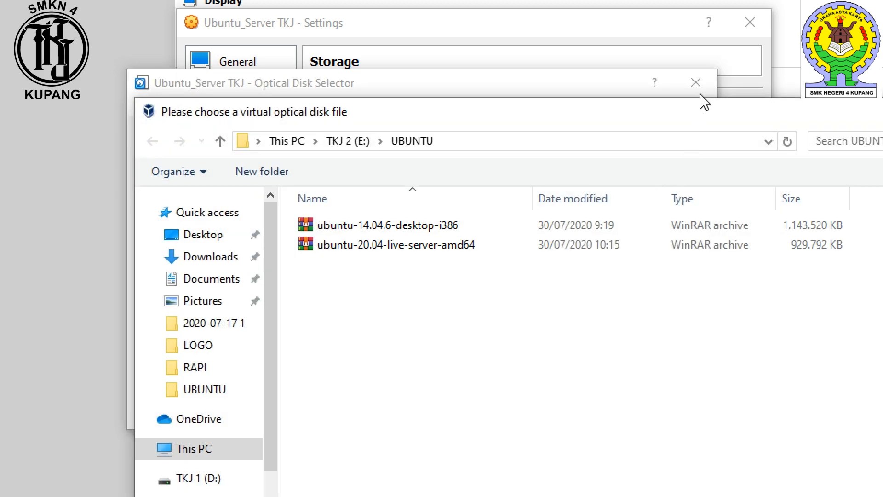
drag(679, 123, 555, 34)
click(118, 169)
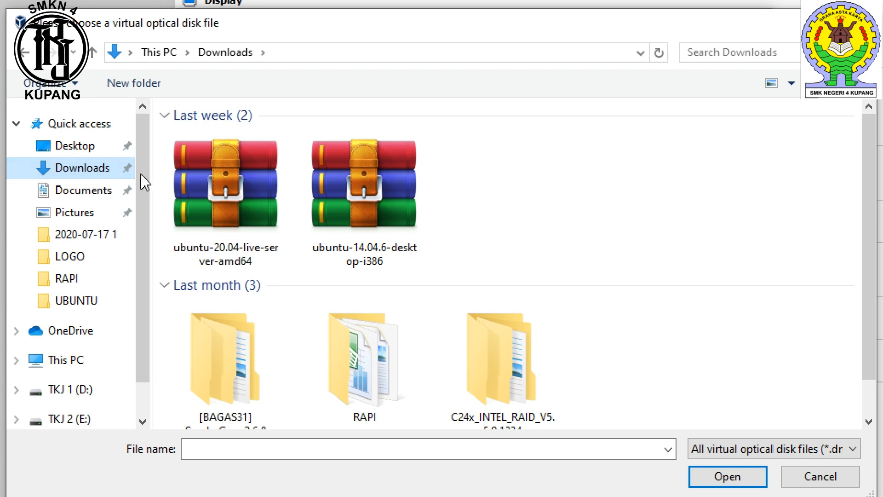
drag(143, 178, 170, 366)
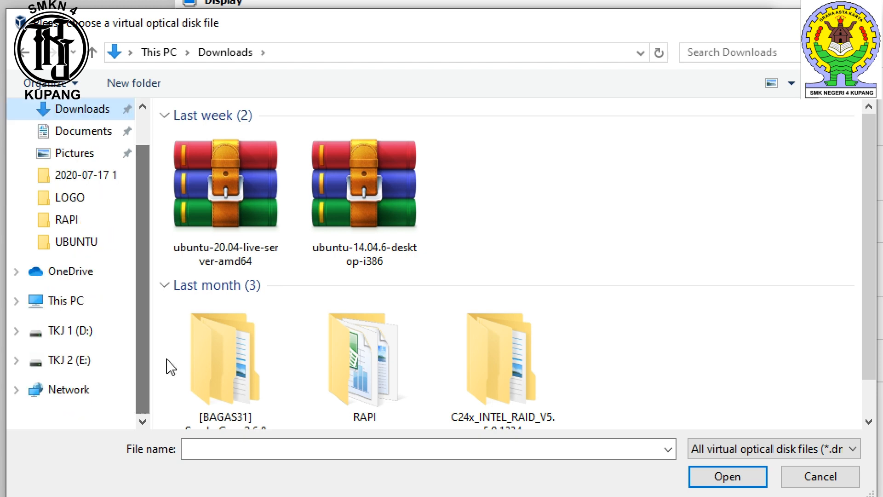
click(95, 366)
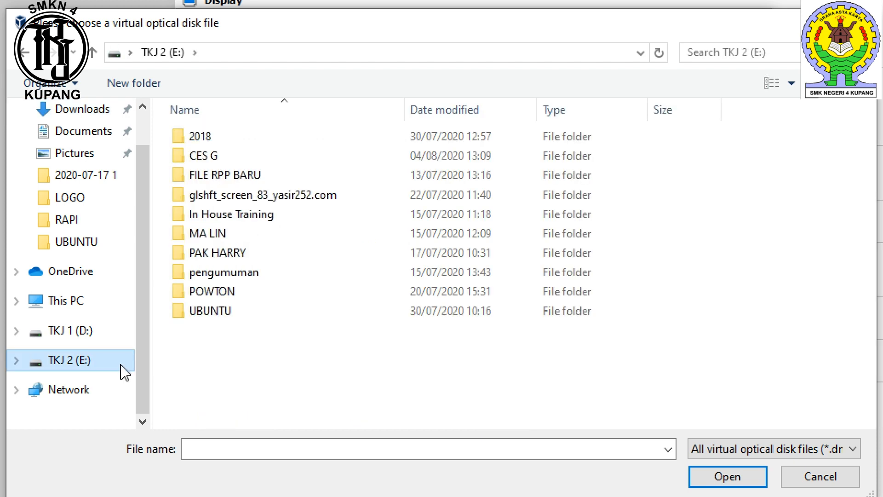
double_click(237, 313)
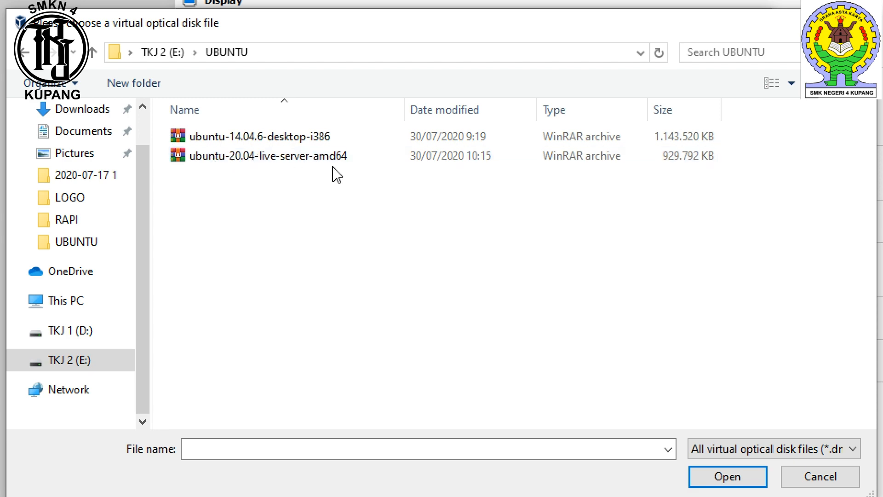
click(323, 159)
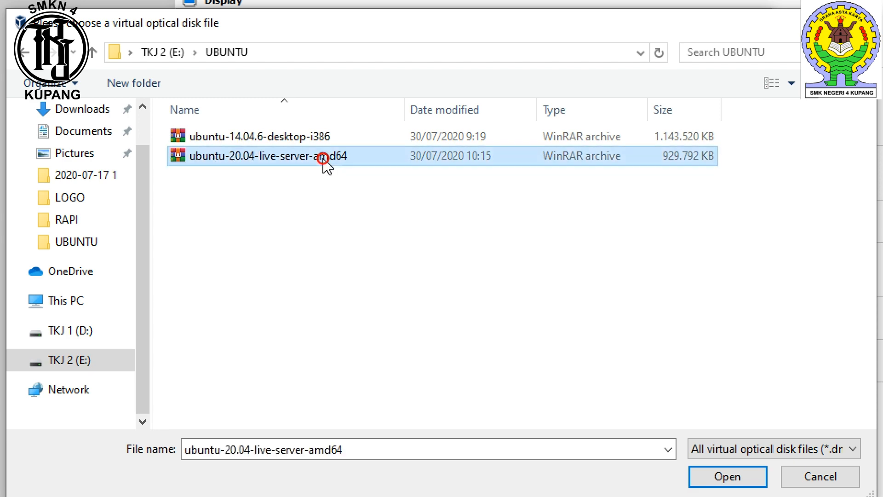
click(725, 476)
Step: Attach ubuntu-20.04-live-server-amd64.iso to the new optical drive and save the storage settings
click(291, 244)
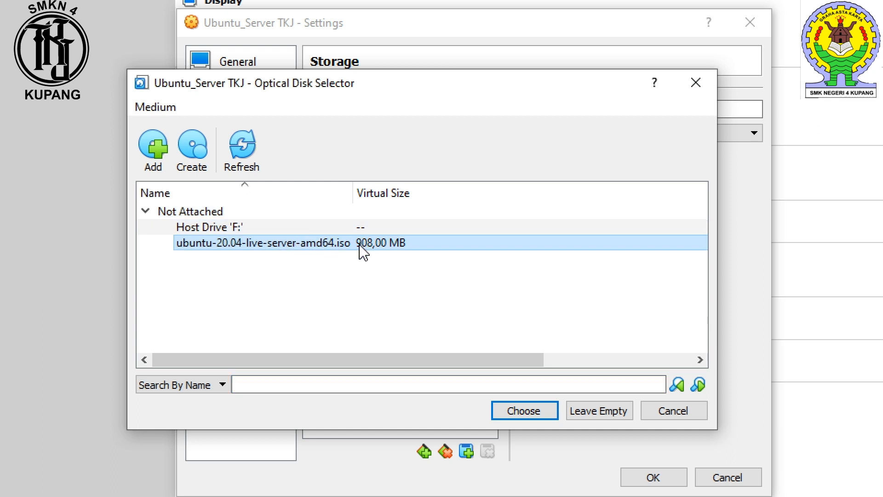
scroll(361, 249, right, 3)
drag(381, 363, 292, 363)
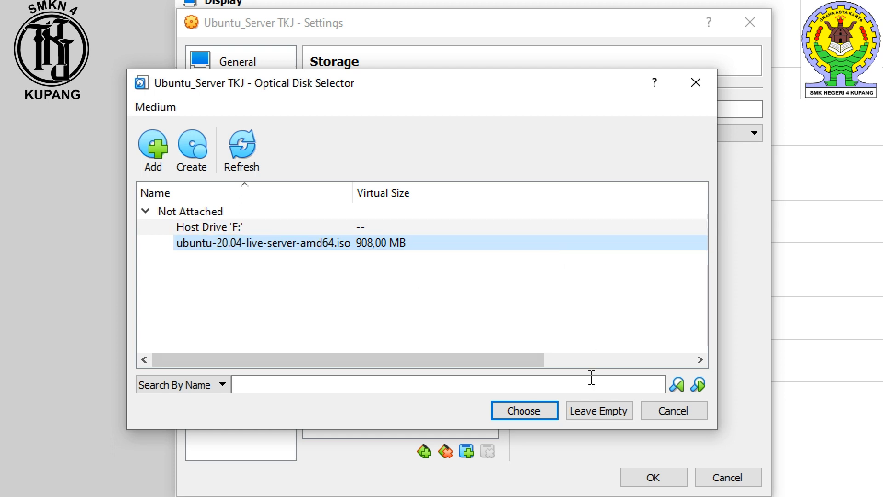
click(524, 410)
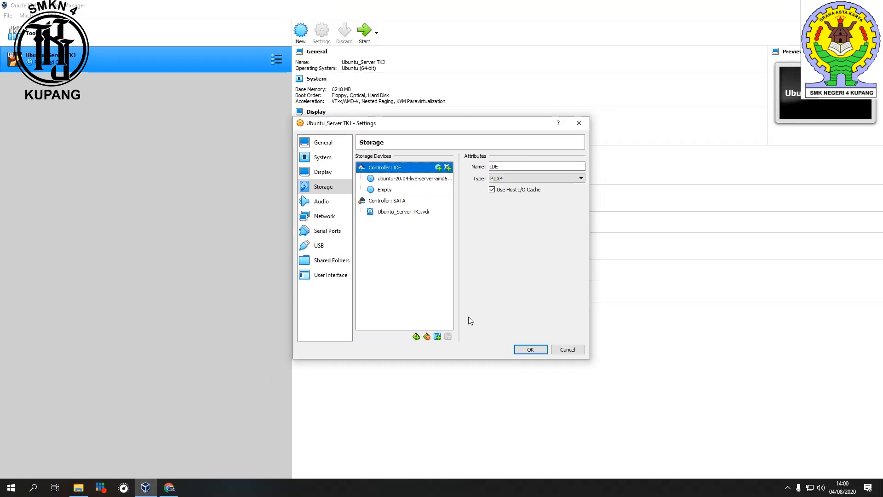
click(531, 350)
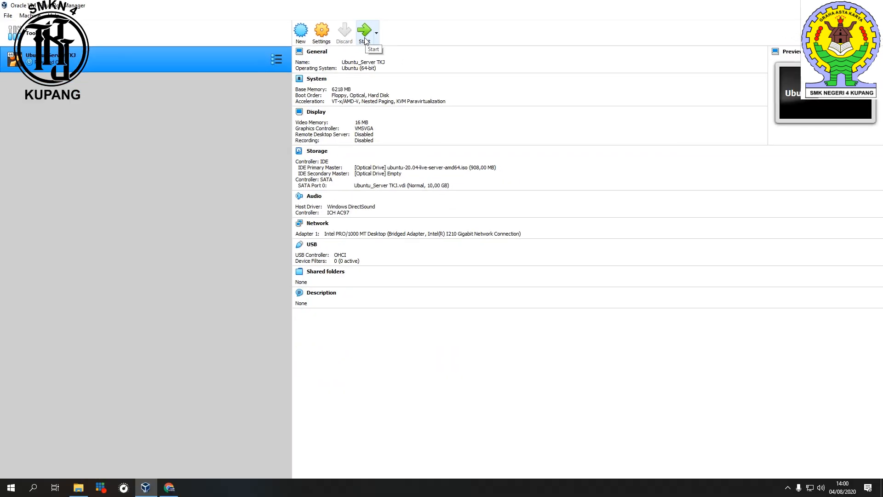
Step: Start the Ubuntu_Server TKJ virtual machine and maximize its window
click(366, 41)
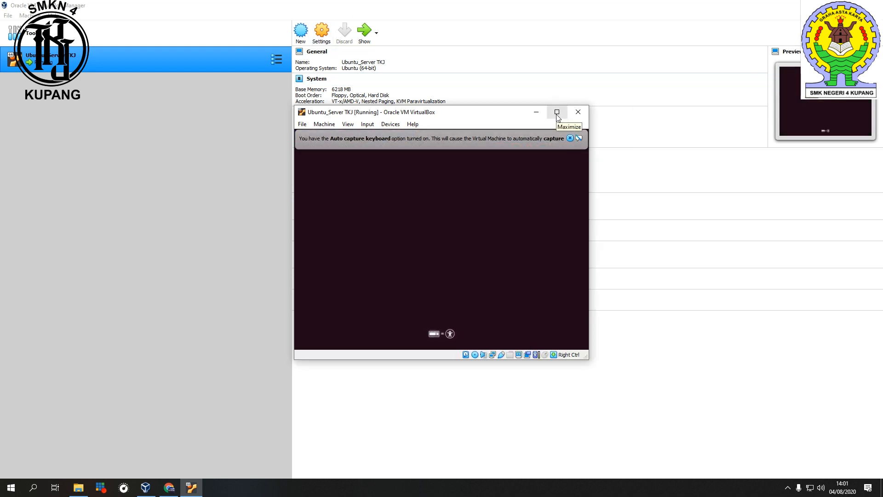
click(556, 112)
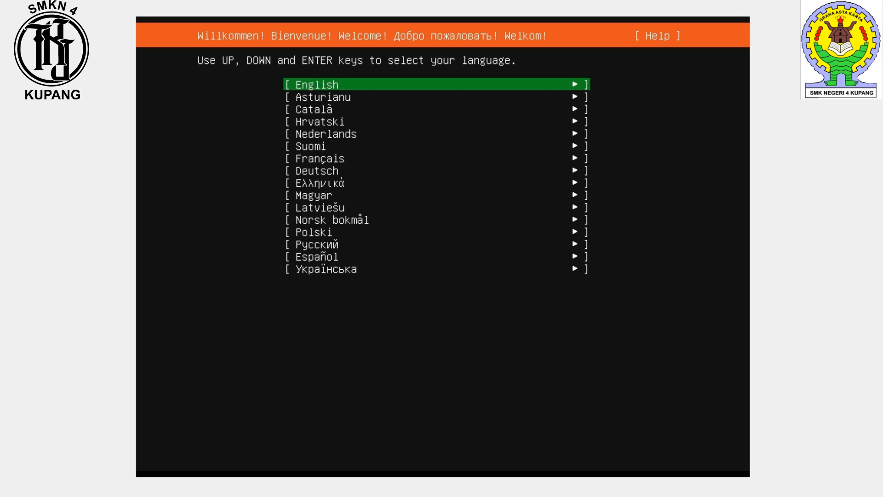
Step: Choose English as the installer language
key(Down)
key(Down)
key(Down)
key(Down)
key(Down)
key(Down)
key(Down)
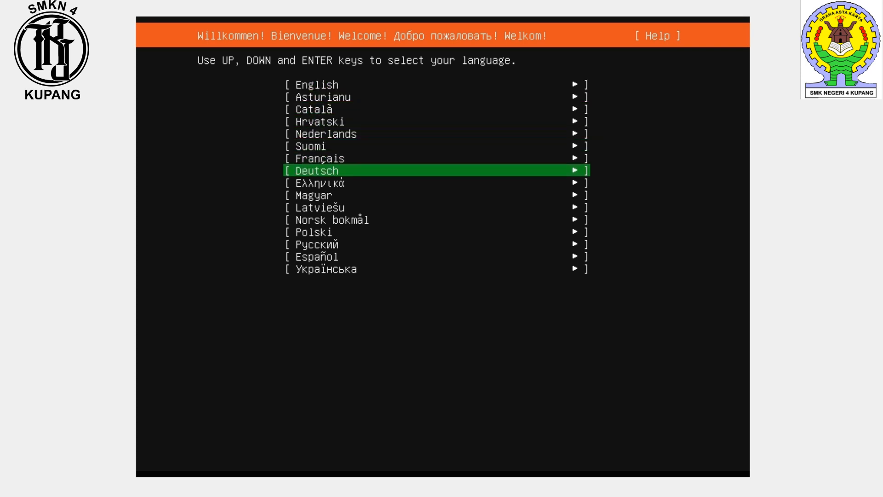
key(Down)
key(Down)
key(Down)
key(Down)
key(Down)
key(Down)
key(Down)
key(Down)
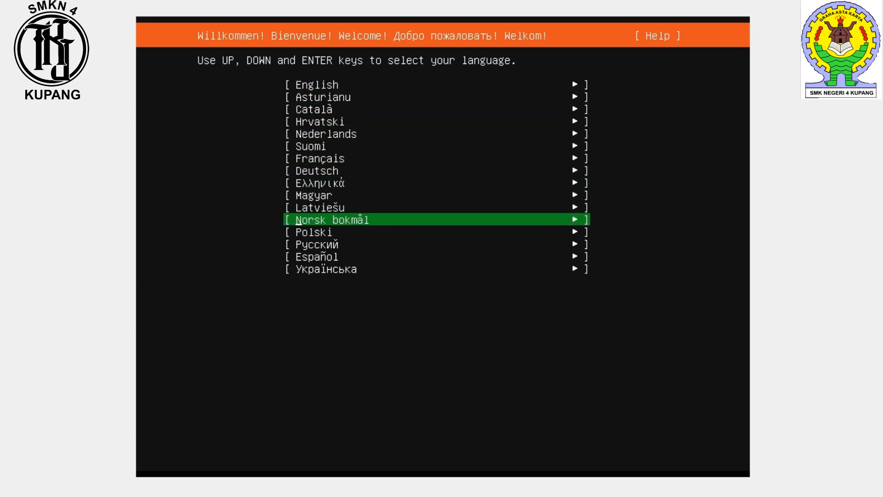
key(Up)
key(Up)
key(Up)
key(Up)
key(Up)
key(Up)
key(Up)
key(Up)
key(Up)
key(Up)
key(Up)
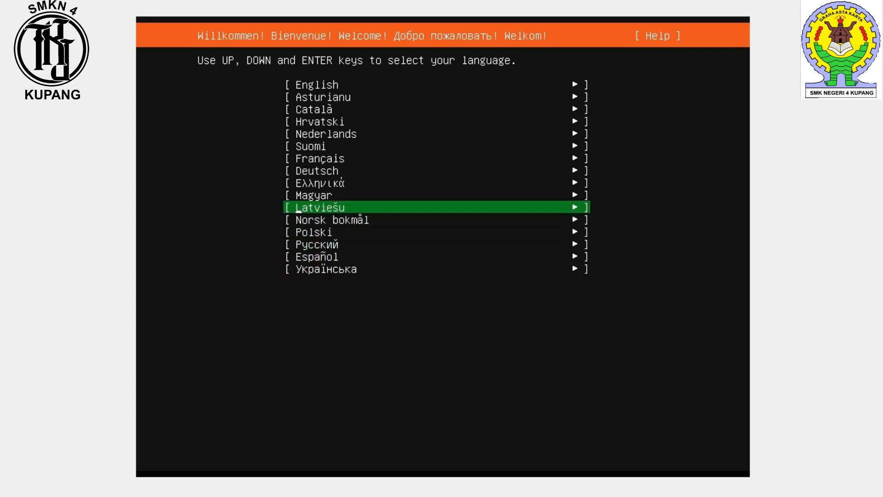
key(Up)
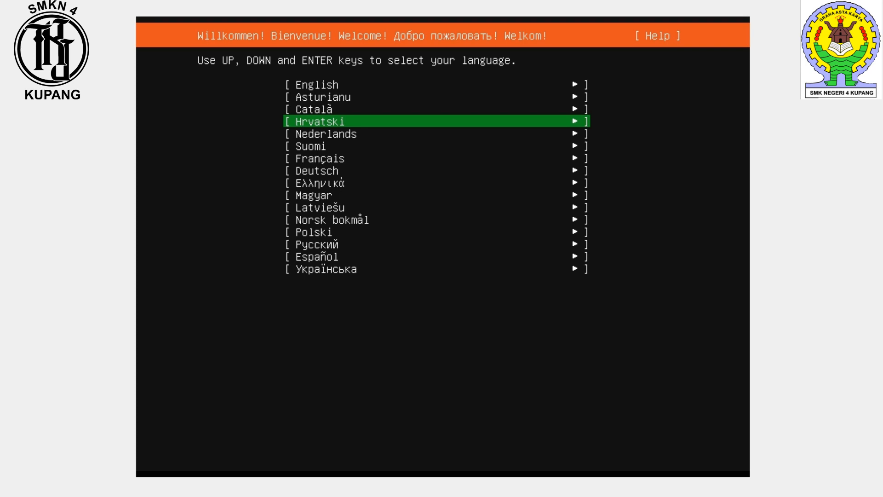
key(Up)
key(Up)
key(Up)
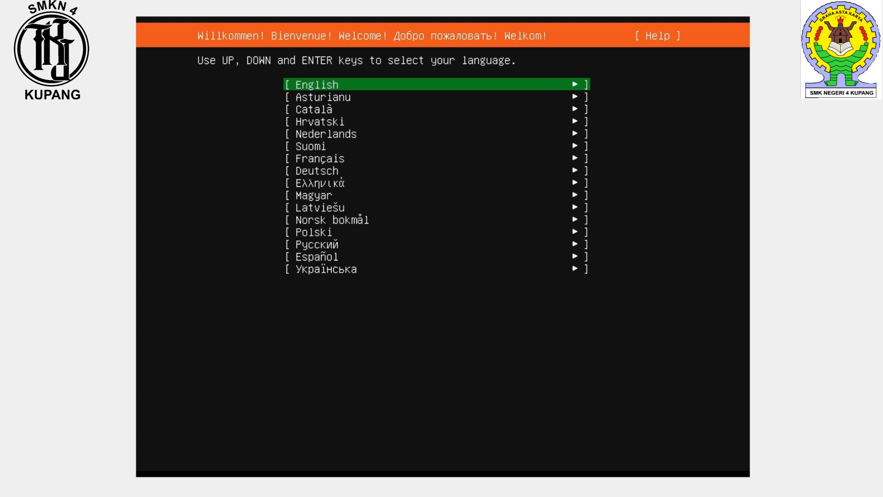
key(Down)
key(Down)
key(Down)
key(Down)
key(Down)
key(Down)
key(Down)
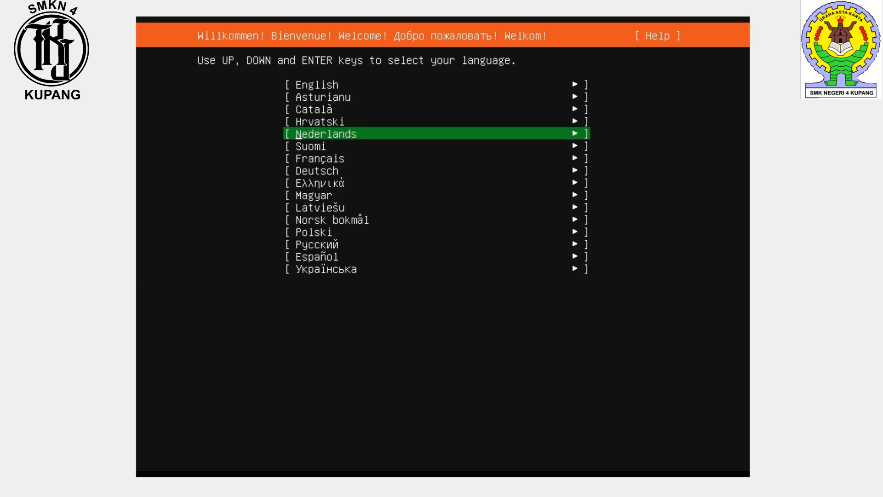
key(Up)
key(Up)
key(Up)
key(Up)
key(Up)
key(Up)
key(Down)
key(Down)
key(Down)
key(Down)
key(Down)
key(Down)
key(Down)
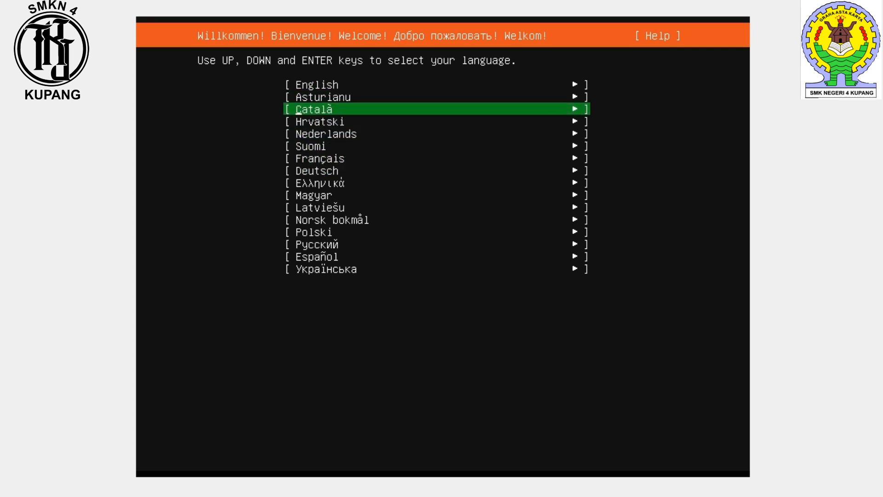
key(Up)
key(Up)
key(Up)
key(Up)
key(Up)
key(Up)
key(Up)
key(Up)
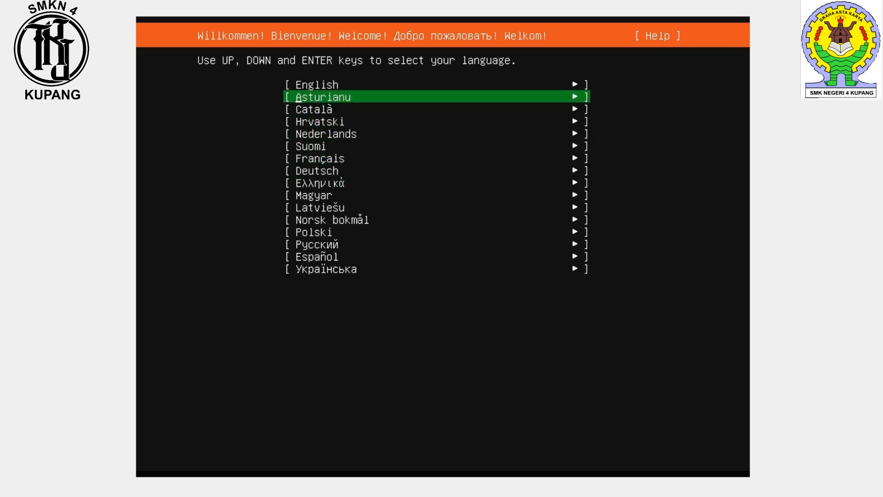
key(Down)
key(Down)
key(Down)
key(Down)
key(Up)
key(Up)
key(Up)
key(Up)
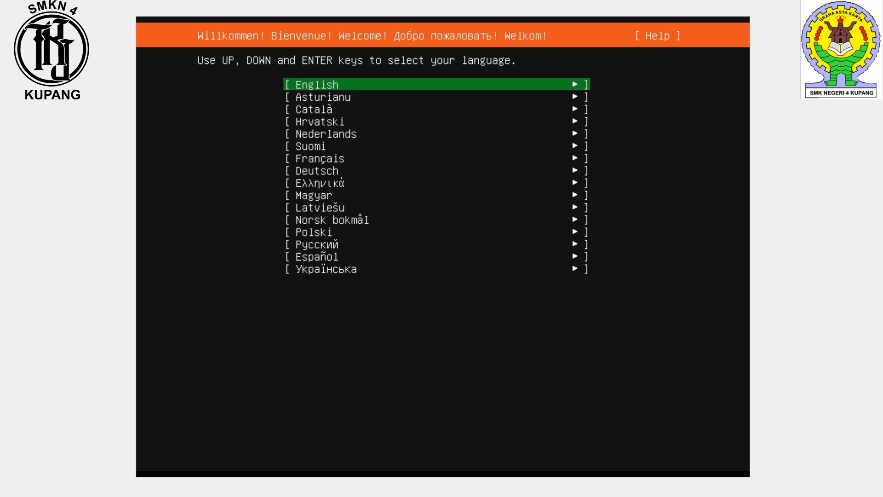
key(Down)
key(Down)
key(Up)
key(Up)
key(Down)
key(Down)
key(Up)
key(Up)
key(Return)
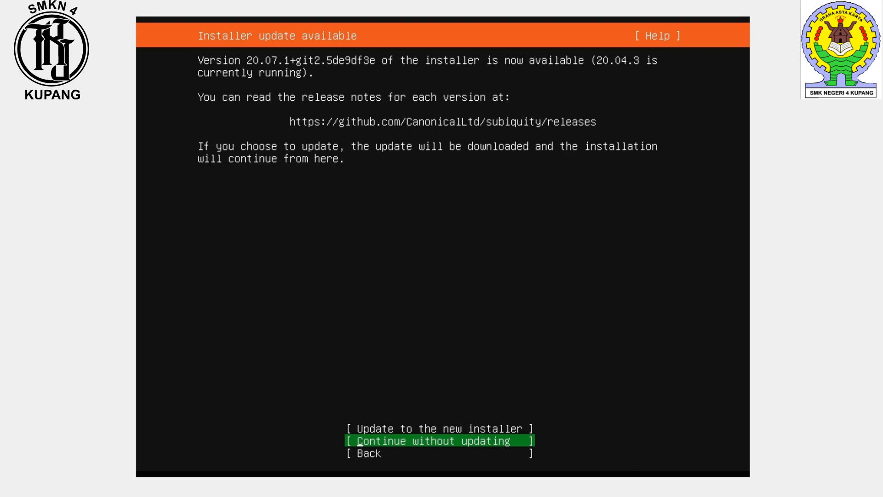
Step: Continue the installation without updating the installer
key(Up)
key(Down)
key(Return)
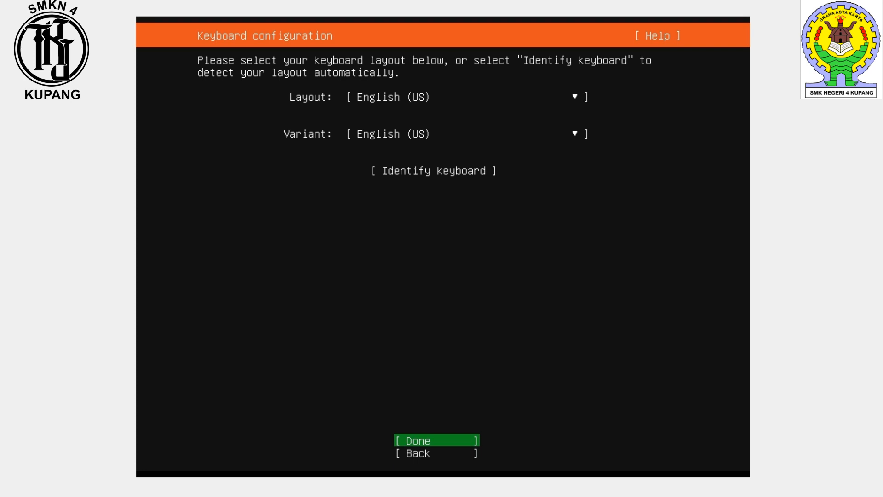
Step: Keep the English (US) keyboard layout and variant and finish the keyboard configuration
key(Up)
key(Up)
key(Up)
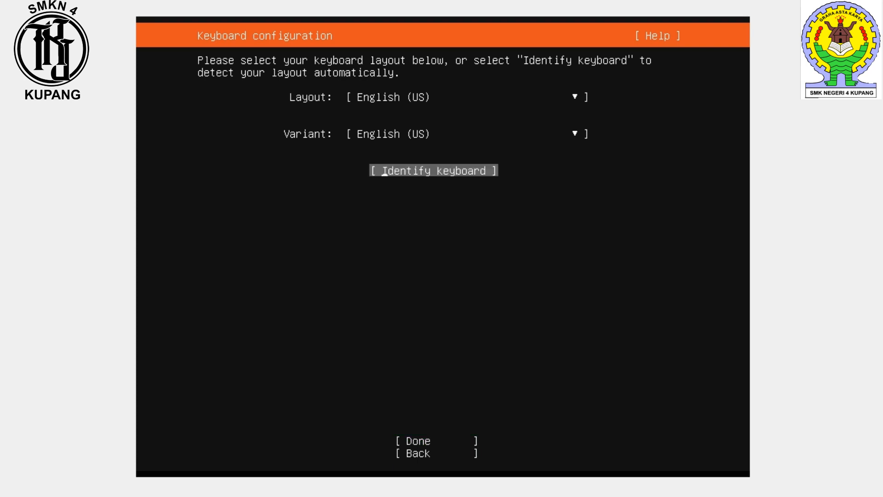
key(Down)
key(Up)
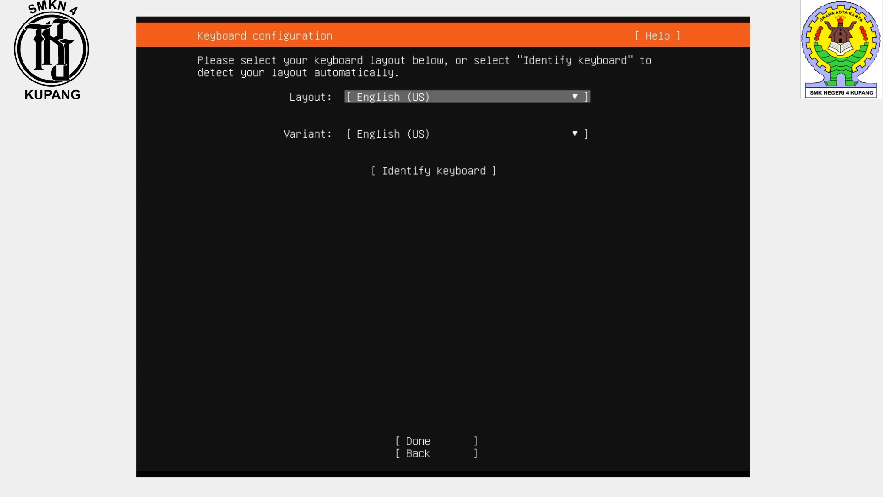
key(Down)
key(Down)
key(Up)
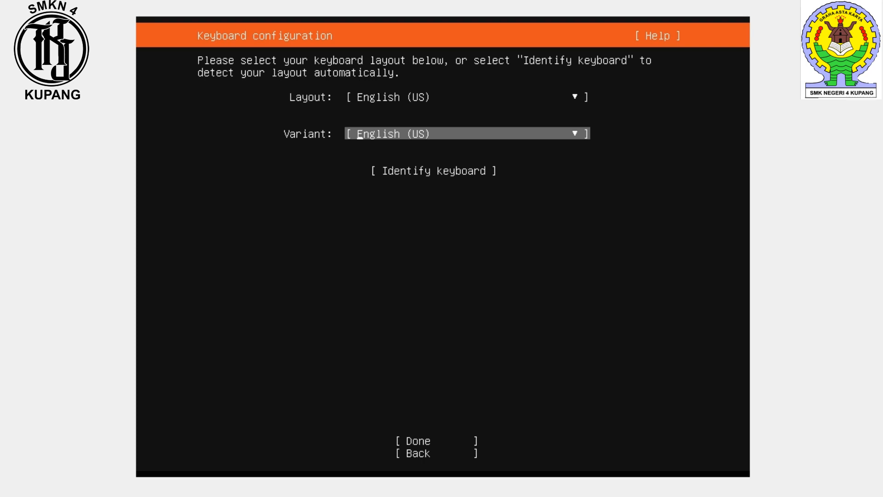
key(Tab)
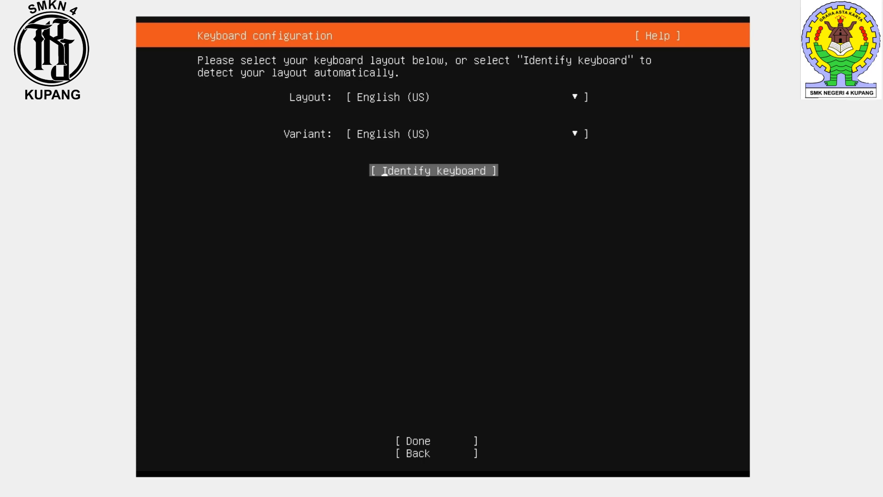
key(Tab)
key(shift+Tab)
key(Tab)
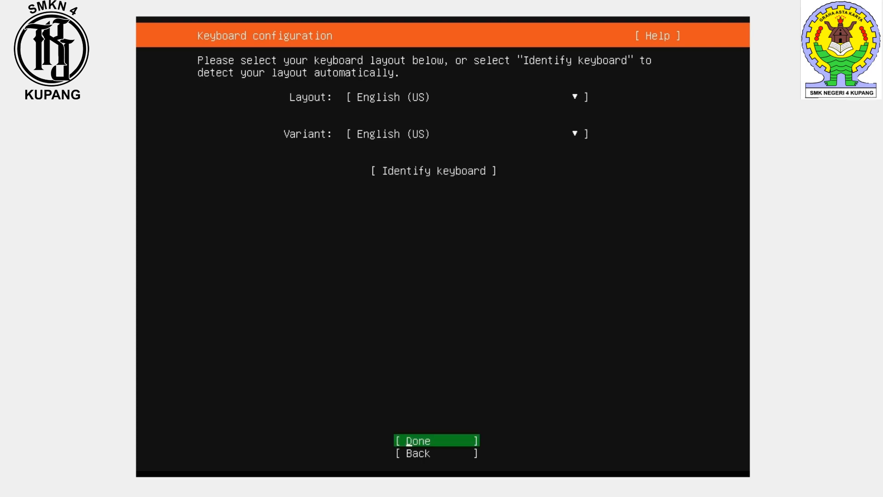
key(Return)
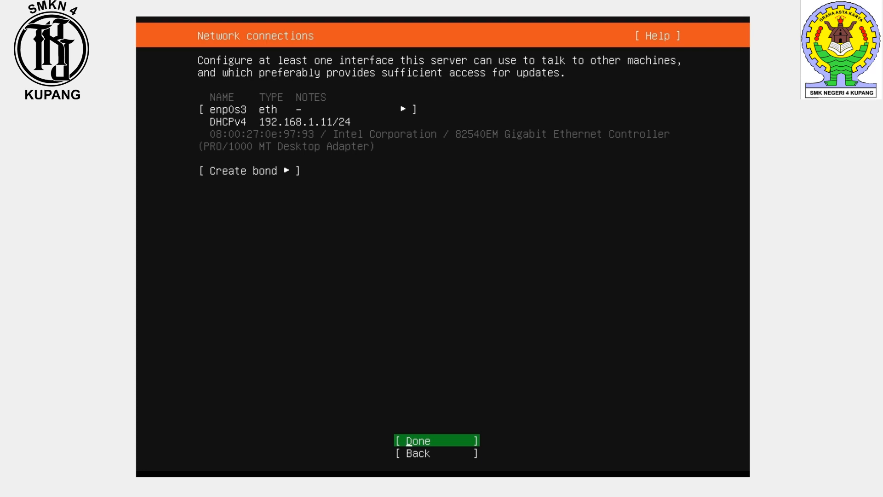
Step: Accept the DHCP network configuration of interface enp0s3
key(Down)
key(Up)
key(Up)
key(Up)
key(Down)
key(Down)
key(Up)
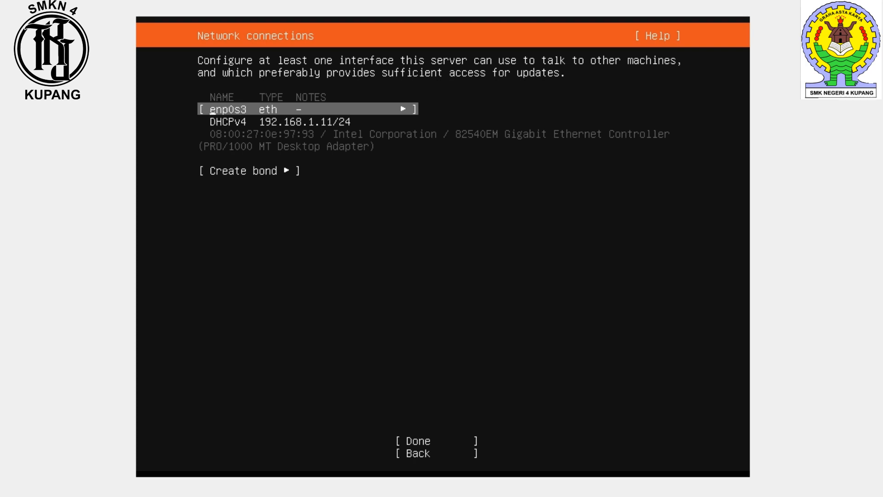
key(Down)
key(Up)
key(Down)
key(Down)
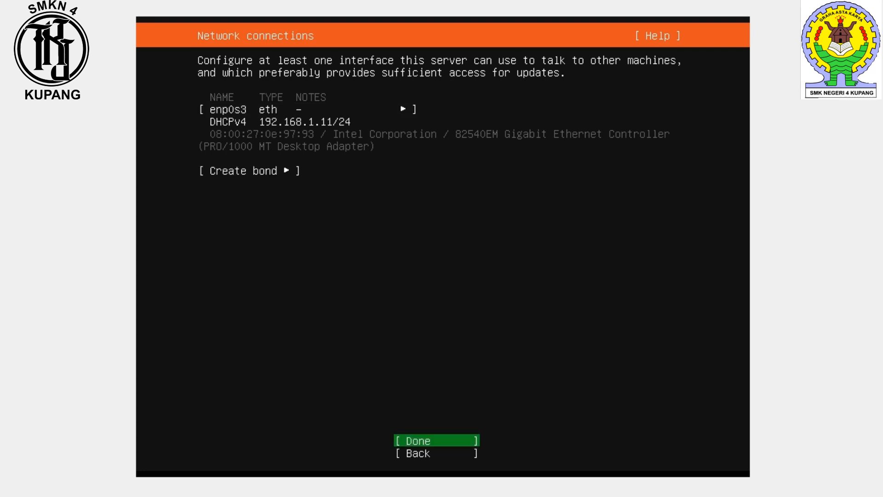
key(Return)
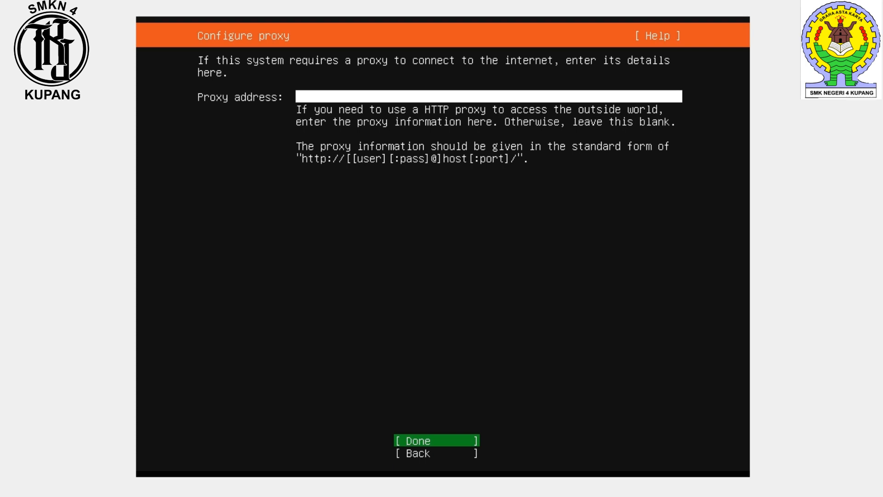
key(Return)
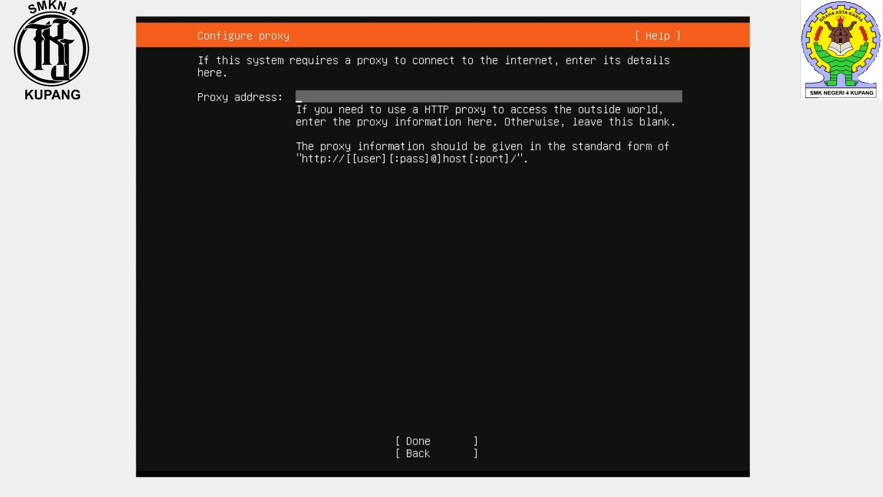
key(Return)
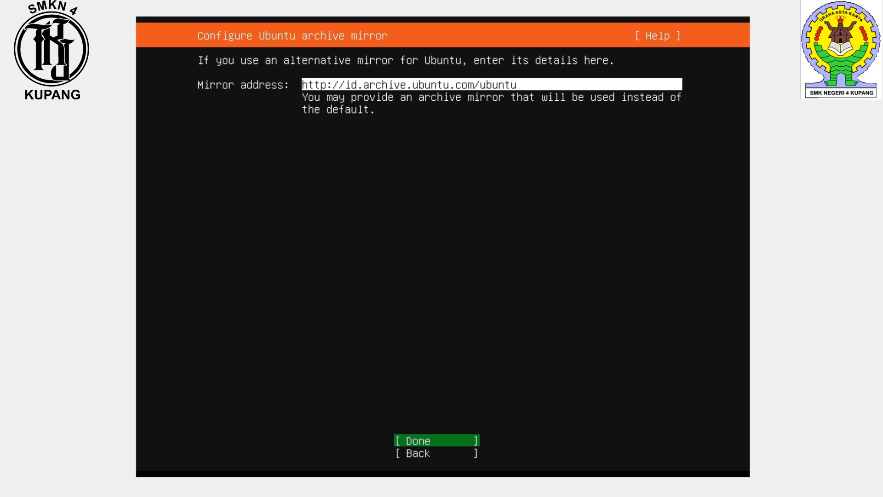
key(Return)
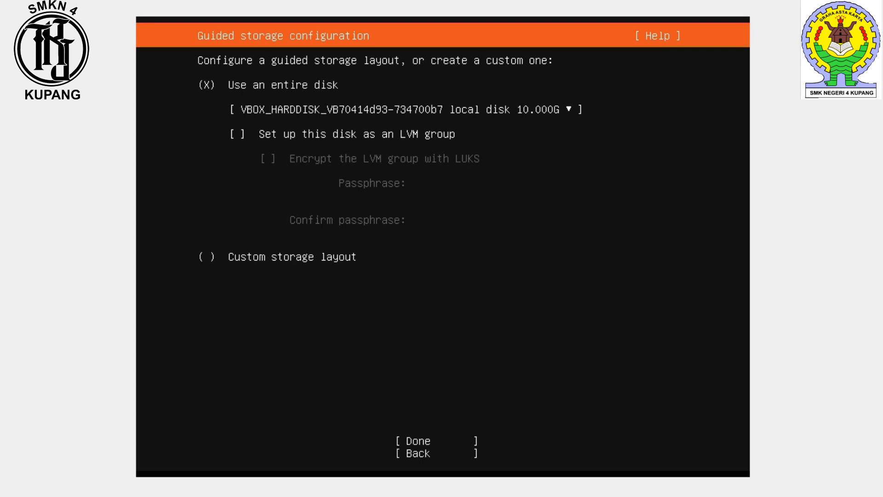
Step: Use the entire 10.000G virtual hard disk for guided storage without LVM
click(404, 109)
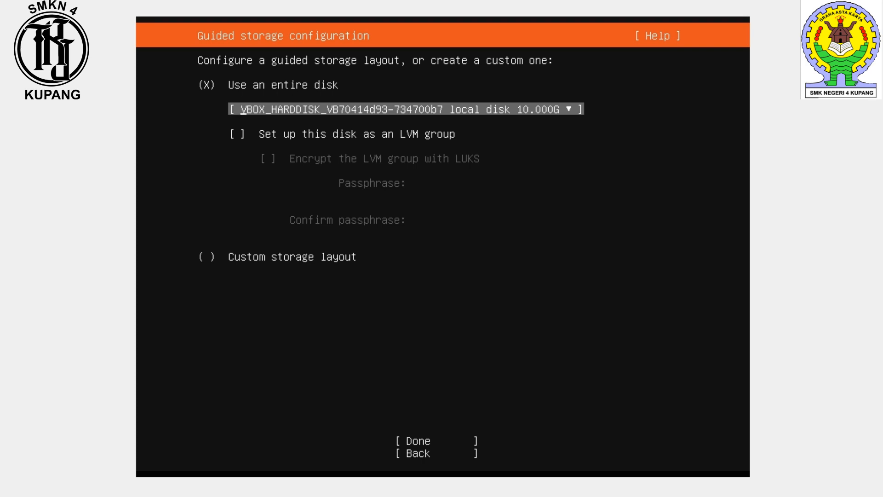
key(Down)
key(Down)
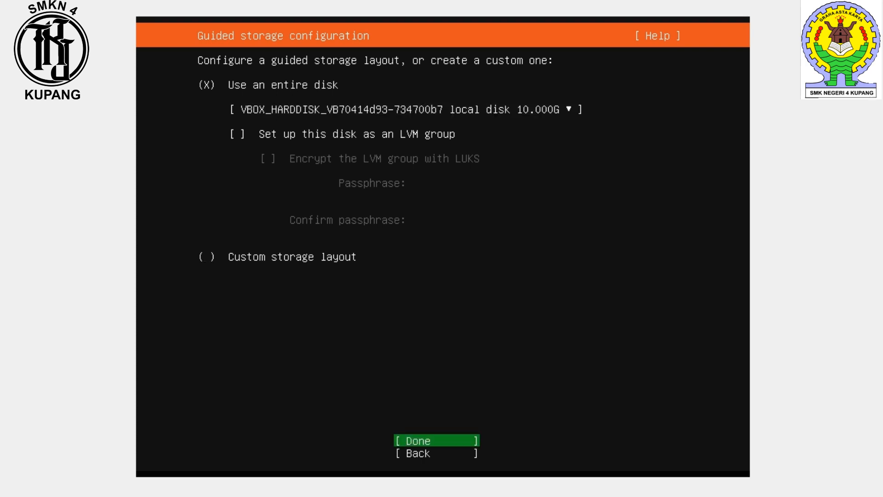
key(Return)
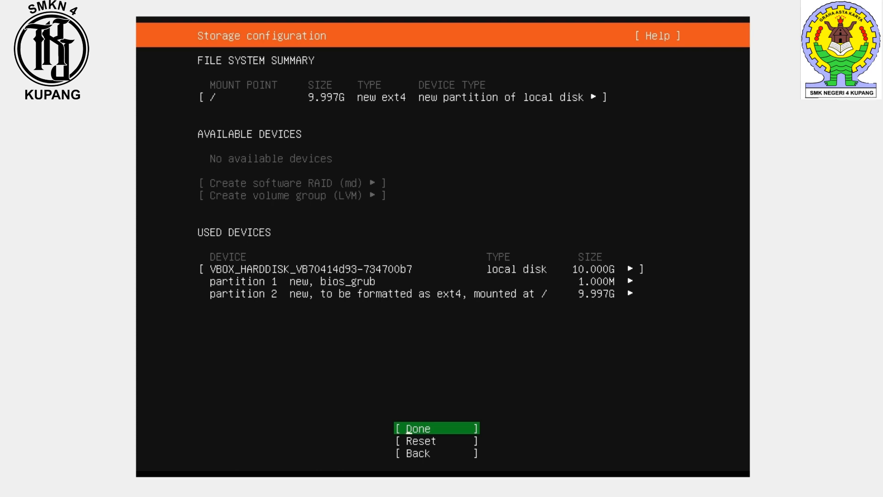
Step: Confirm the storage layout and continue through the destructive action warning
key(Down)
key(Up)
key(Return)
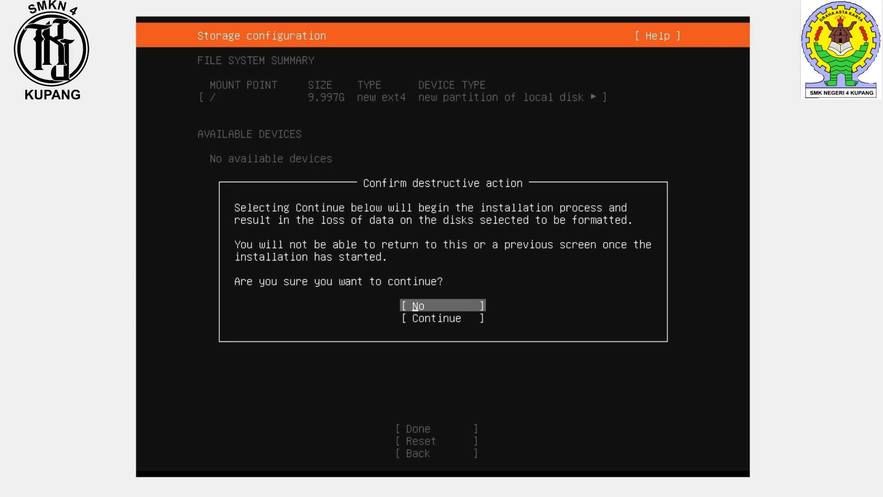
key(Down)
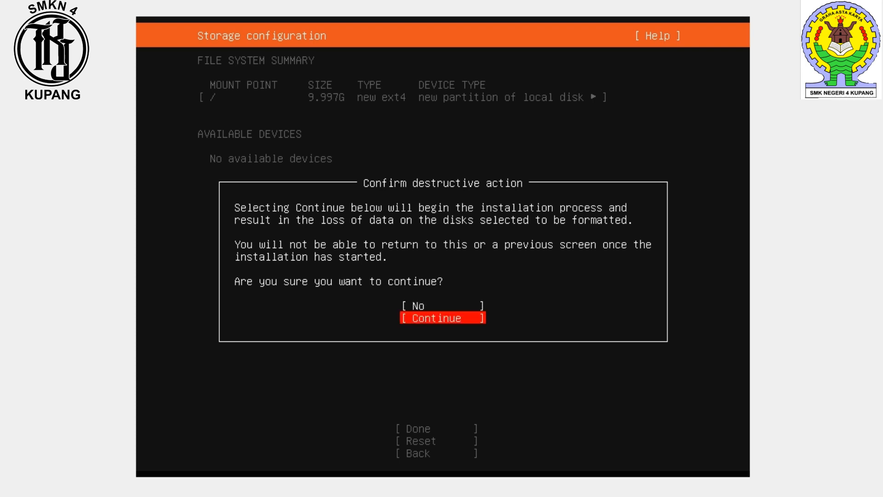
key(Return)
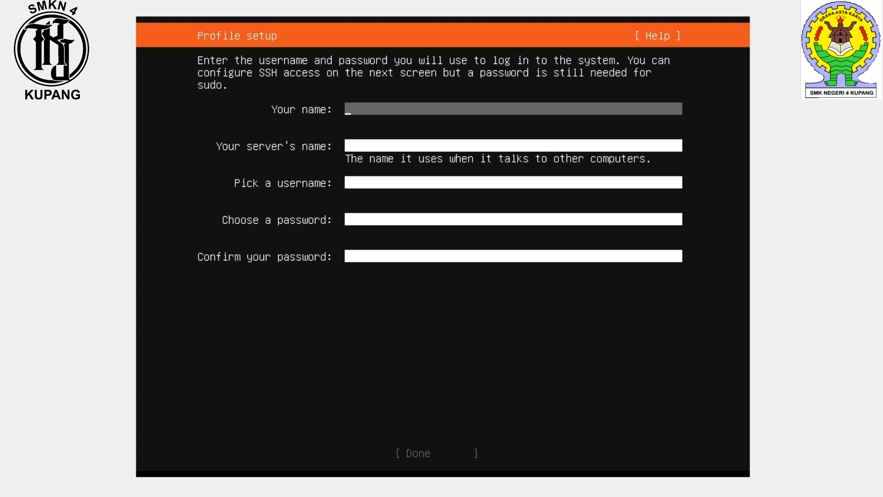
Step: Enter webservertkj as your name and servertkj as the server's name in the profile setup
text(webservertkj)
key(Tab)
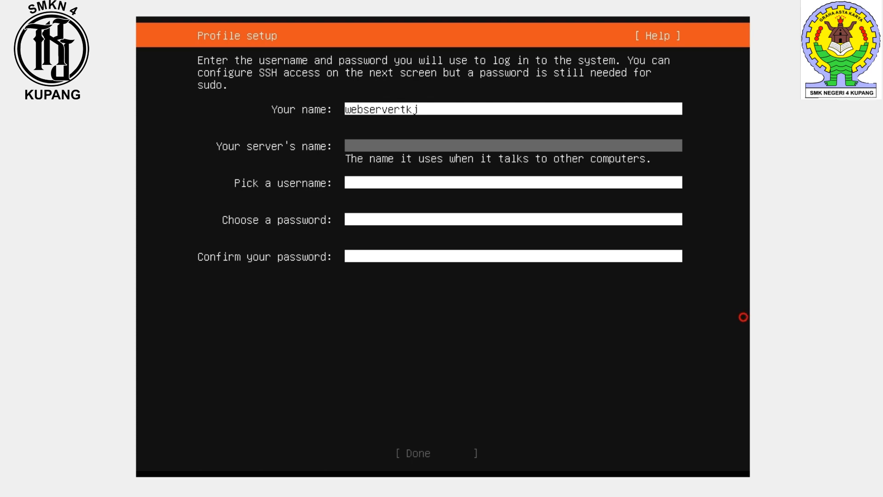
text(servertkj)
key(Tab)
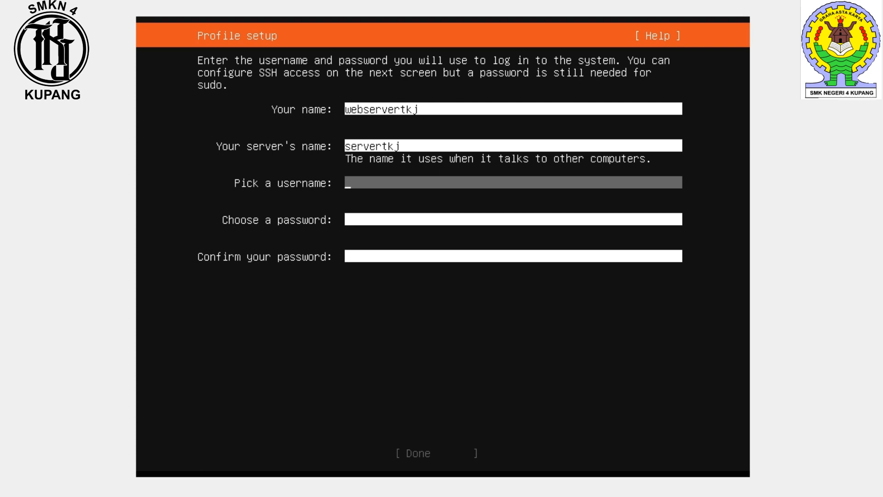
Step: Enter the login username in the profile setup
text(vickytkj)
key(Tab)
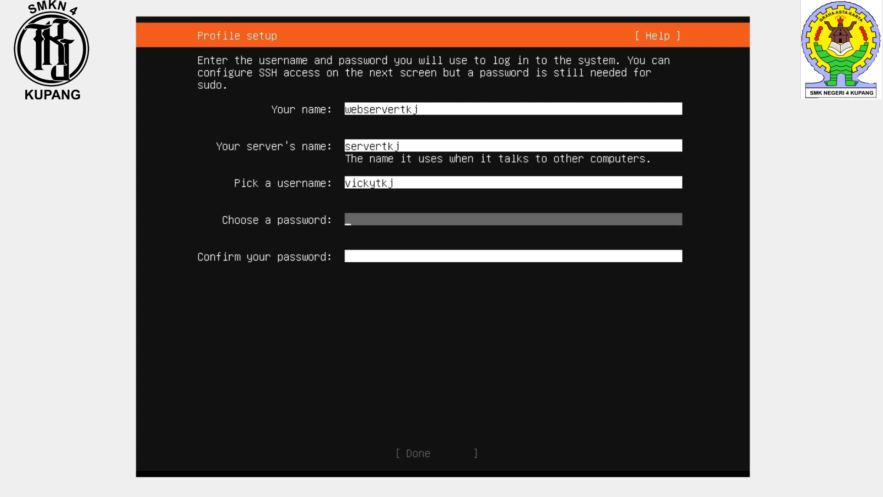
Step: Type the account password and confirm it in the profile setup
text(********)
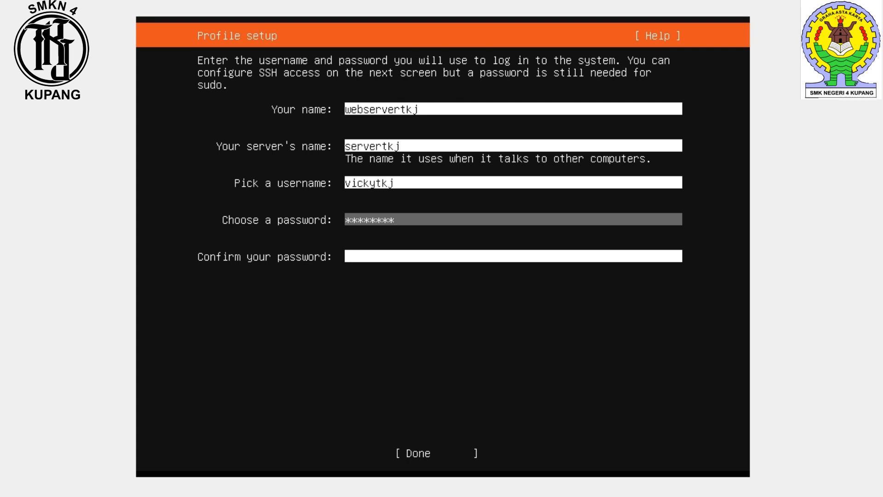
key(Tab)
text(********)
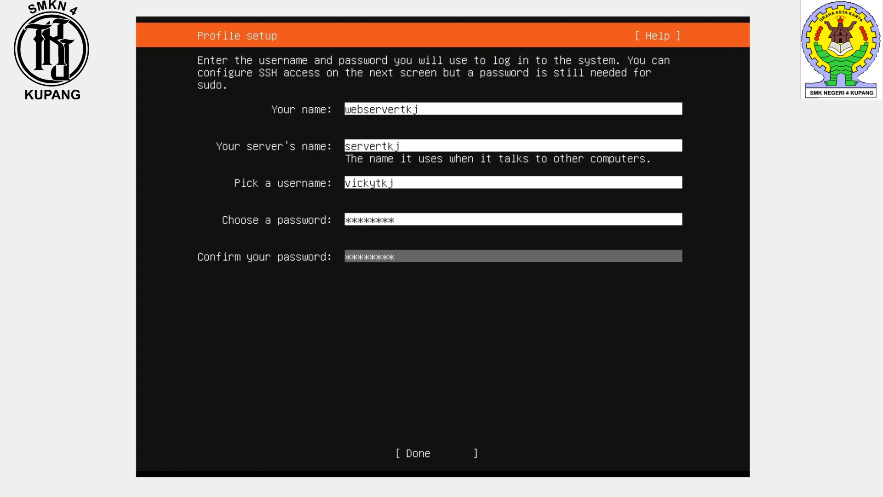
key(Tab)
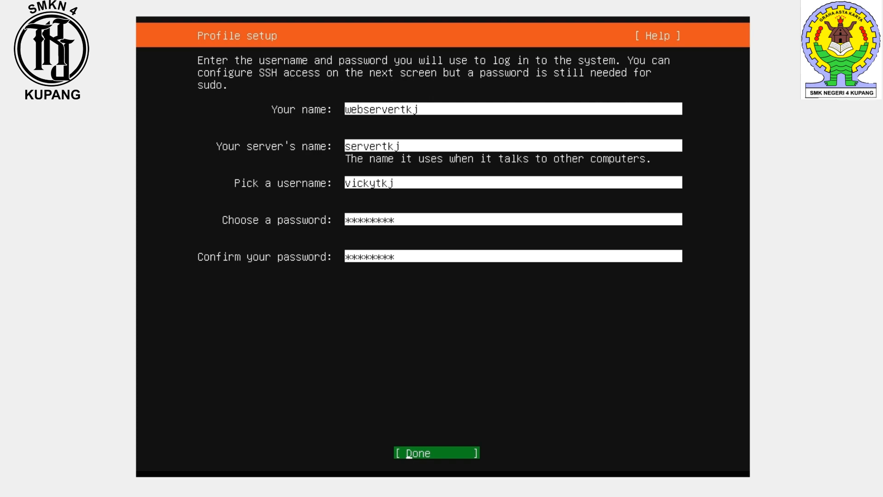
Step: Submit the profile, enable Install OpenSSH server, leave SSH identity import at No, and finish SSH setup
key(Return)
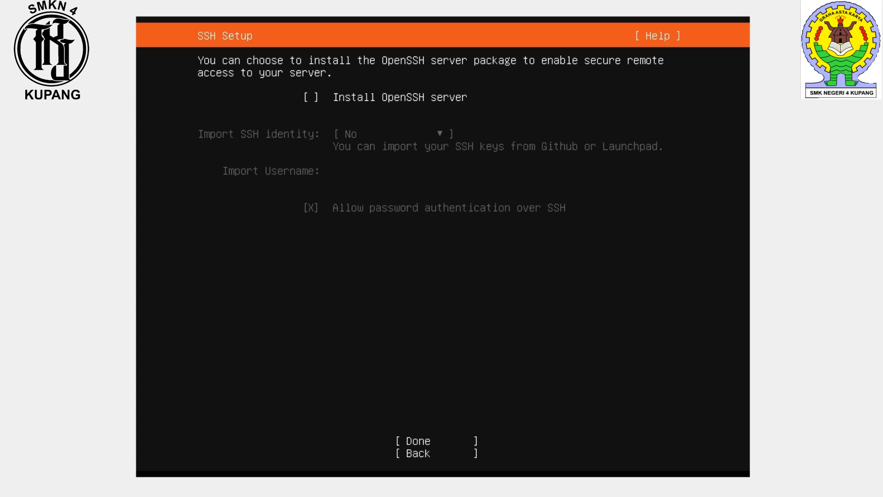
key(space)
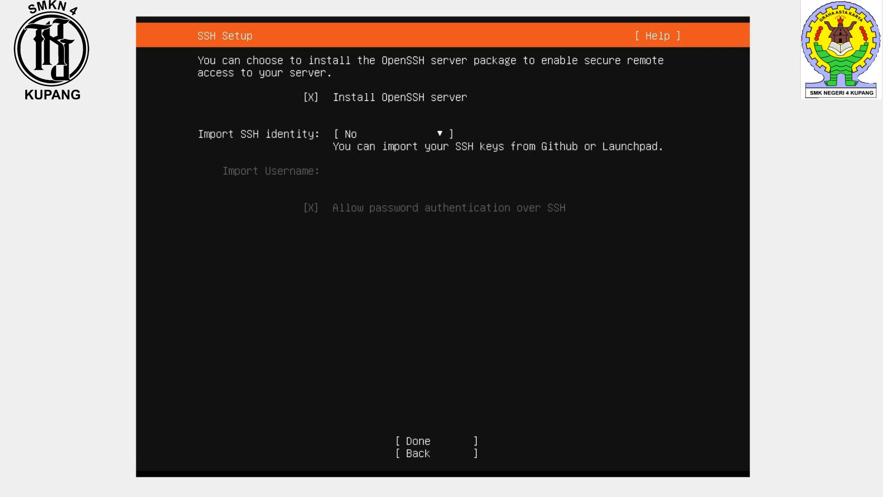
key(Tab)
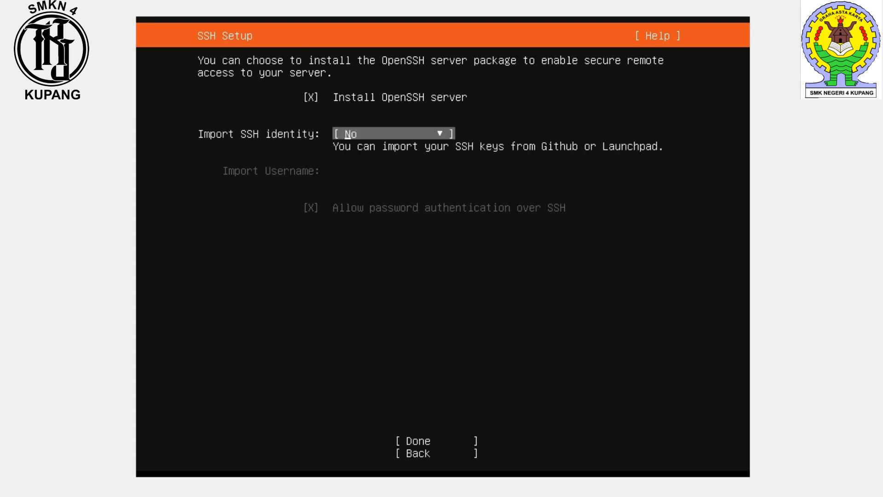
key(Tab)
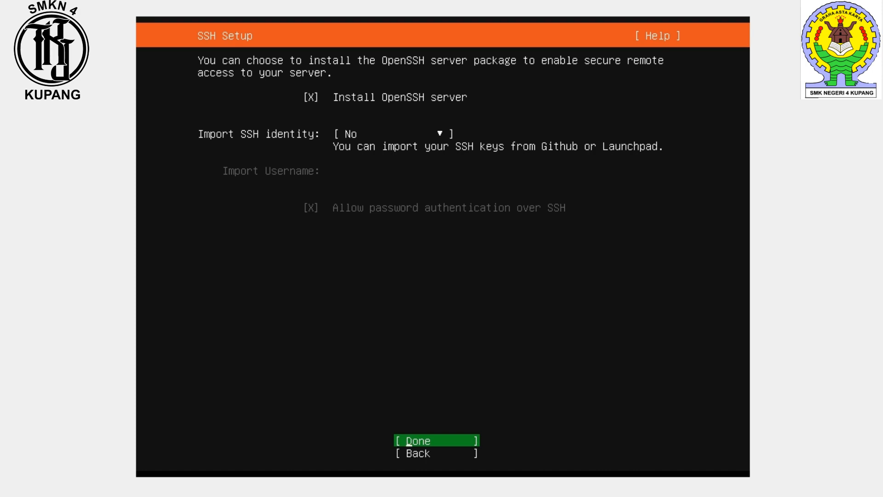
key(Return)
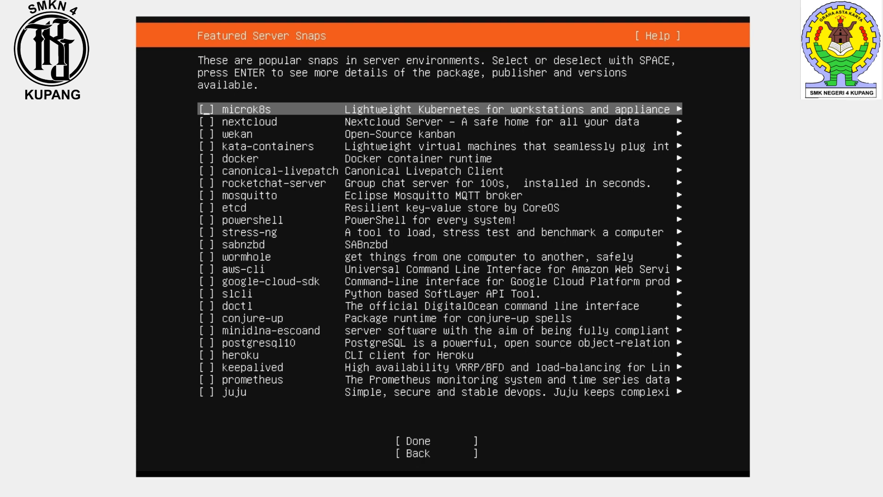
Step: Browse the featured server snaps list and continue without selecting any snap
key(Down)
key(Down)
key(Down)
key(Down)
key(Down)
key(Down)
key(Down)
key(Down)
key(Down)
key(Down)
key(Down)
key(Down)
key(Down)
key(Down)
key(Down)
key(Down)
key(Down)
key(Down)
key(Down)
key(Down)
key(Down)
key(Down)
key(Down)
key(Down)
key(Down)
key(Up)
key(Up)
key(Up)
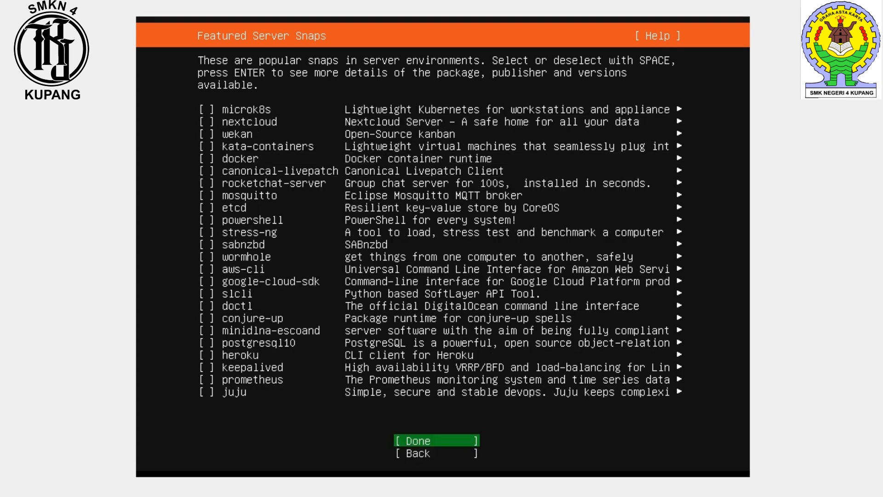
key(Up)
key(Up)
key(Up)
key(Up)
key(Up)
key(Up)
key(Up)
key(Up)
key(Up)
key(Up)
key(Up)
key(Up)
key(Up)
key(Up)
key(Up)
key(Up)
key(Up)
key(Up)
key(Up)
key(Up)
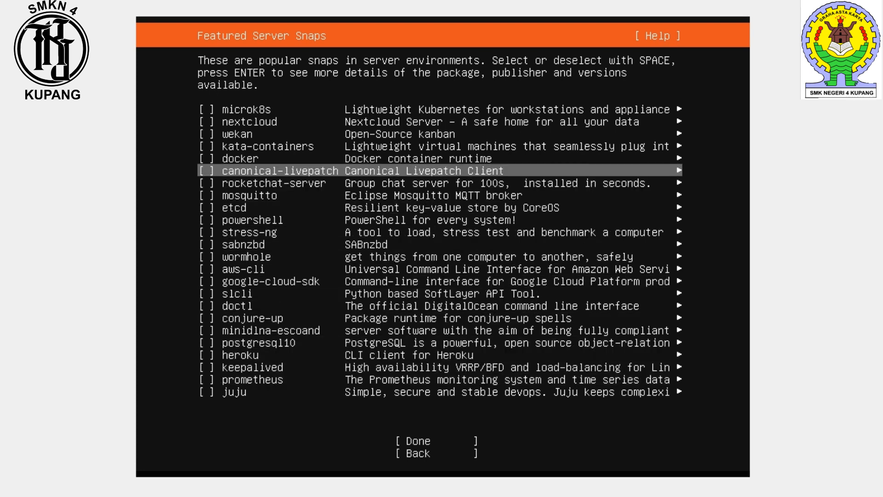
key(Up)
key(Up)
key(Down)
key(Down)
key(Down)
key(Down)
key(Down)
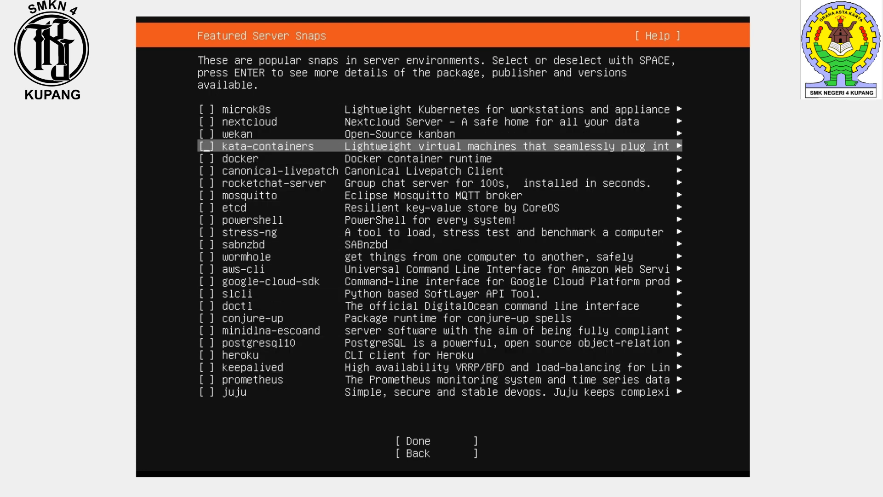
key(Down)
key(Down)
key(Down)
key(Down)
key(Down)
key(Down)
key(Down)
key(Down)
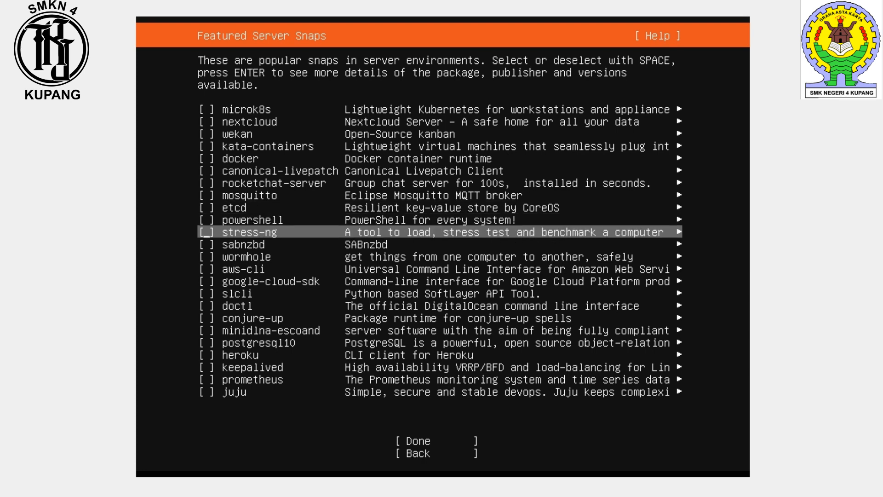
key(Down)
key(Down)
key(Down)
key(Down)
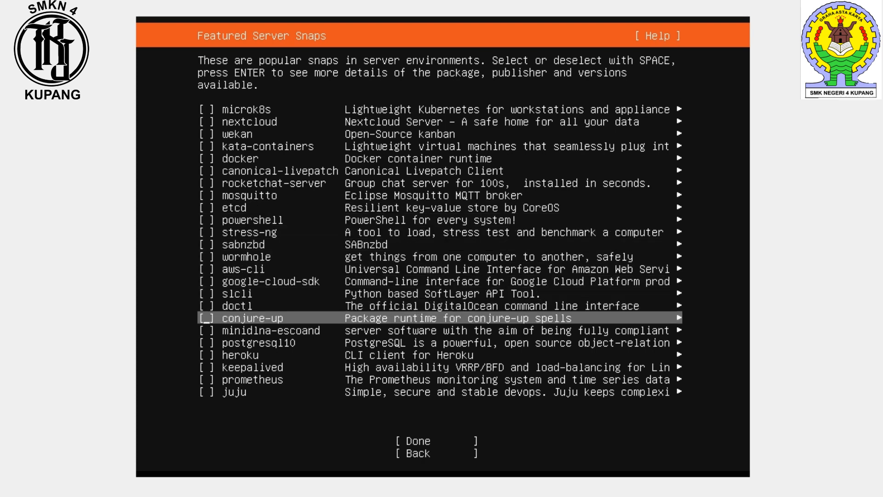
key(Down)
key(Down)
key(Down)
key(Down)
key(Down)
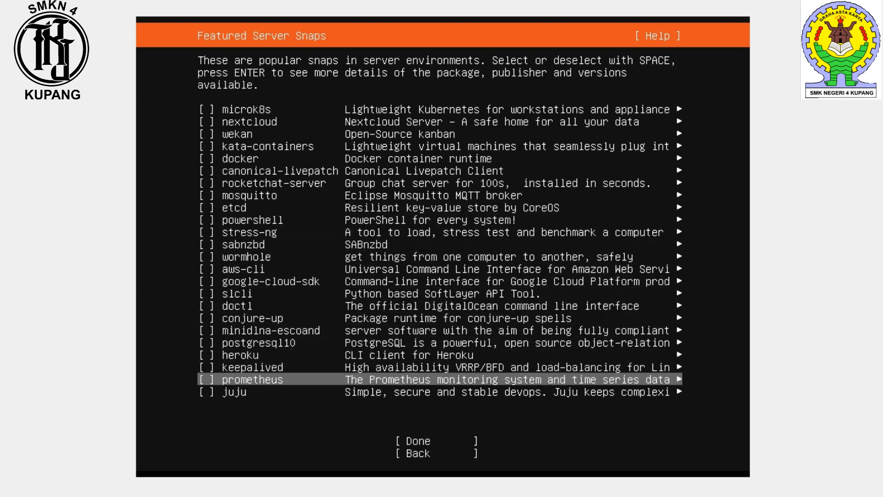
key(Down)
key(Up)
key(Up)
key(Up)
key(Up)
key(Up)
key(Up)
key(Up)
key(Up)
key(Up)
key(Up)
key(Up)
key(Up)
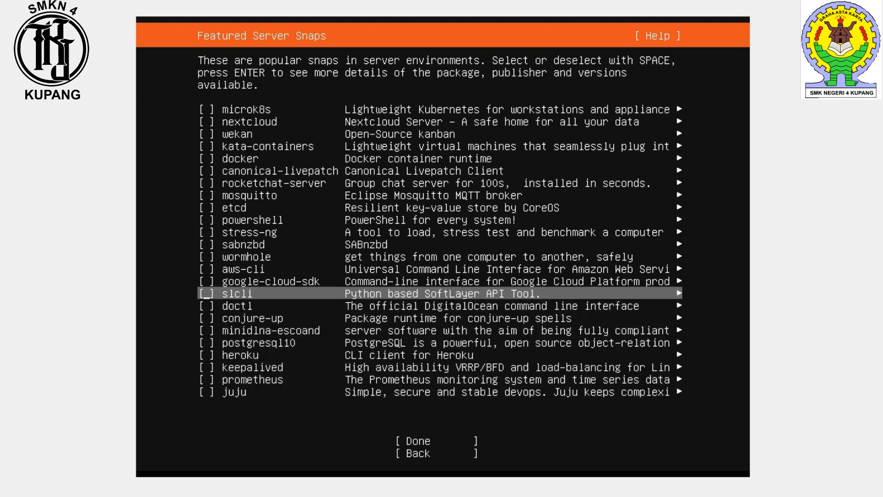
key(Down)
key(Down)
key(Down)
key(Down)
key(Down)
key(Down)
key(Down)
key(Down)
key(Down)
key(Down)
key(Down)
key(Down)
key(Down)
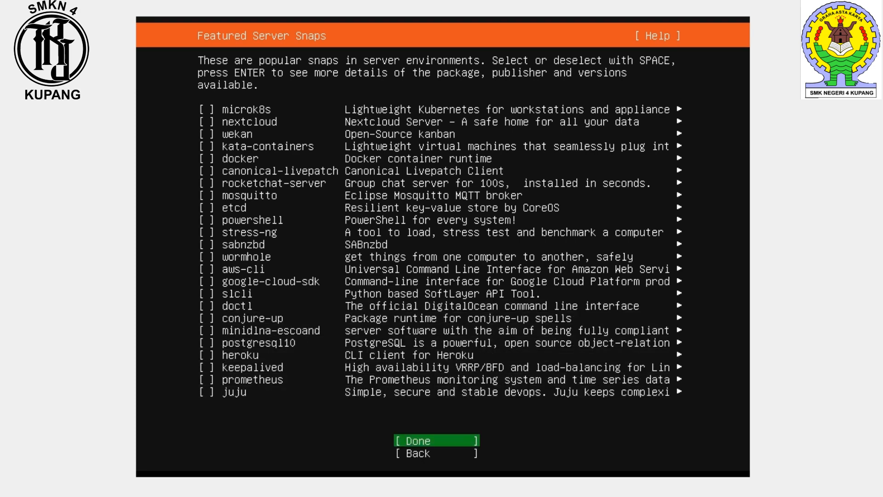
key(Return)
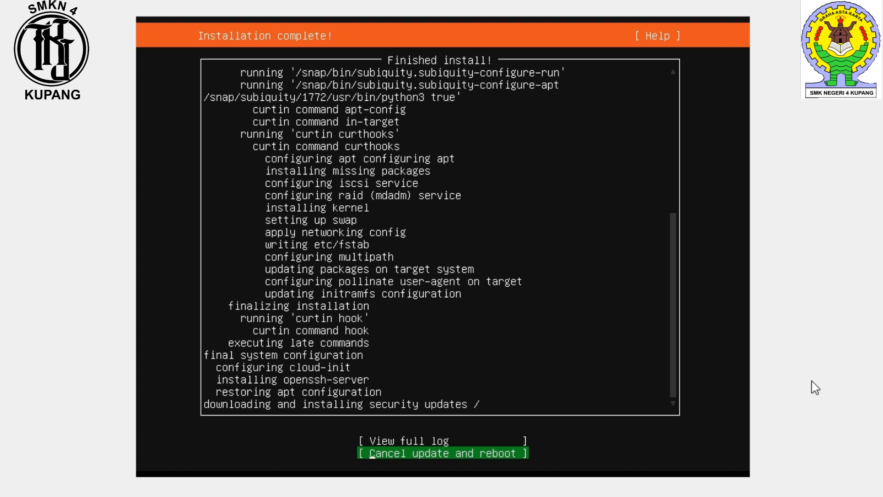
click(757, 403)
key(Up)
key(Down)
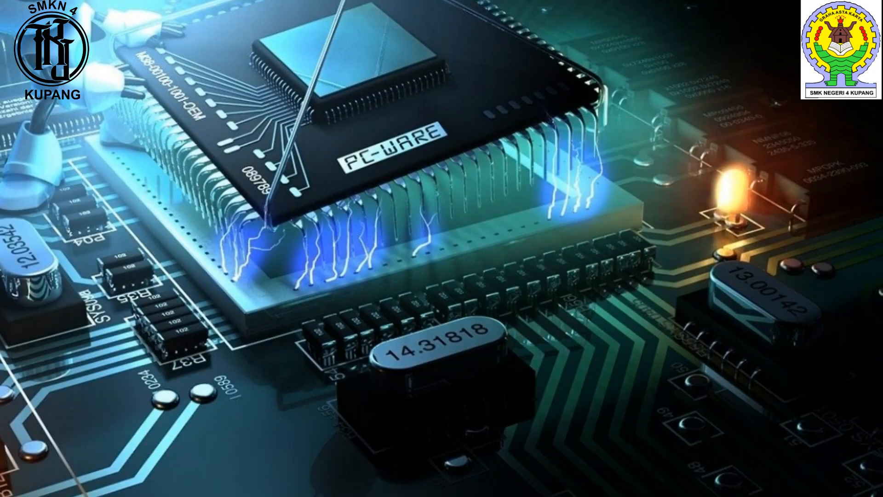
right_click(313, 14)
click(359, 59)
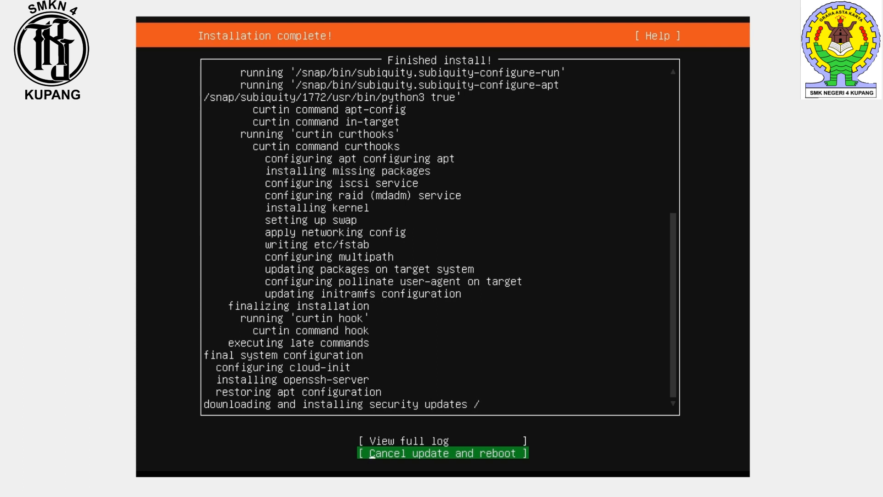
Step: Cancel the security update to reboot the server, then confirm the prompt to remove the installation medium
key(Up)
key(Down)
key(Return)
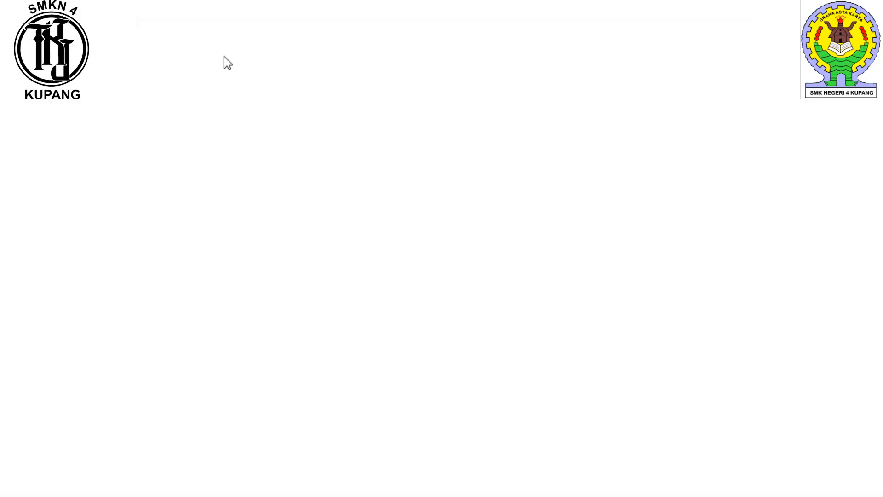
right_click(56, 57)
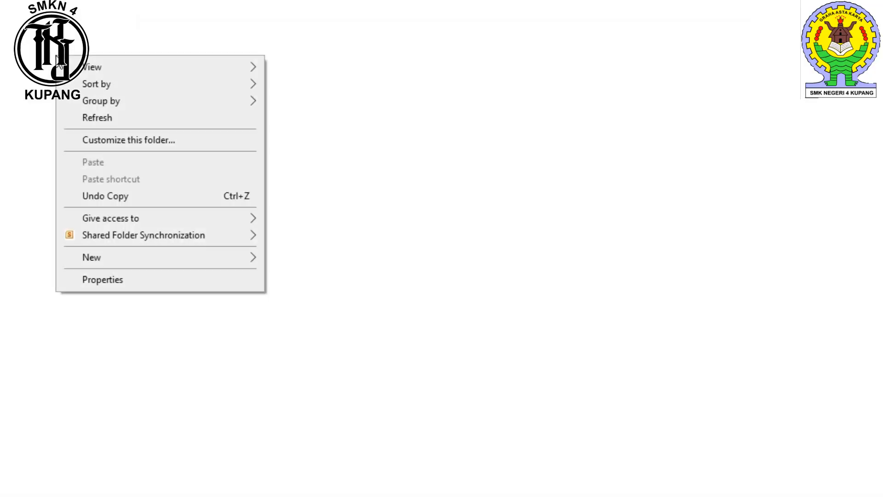
click(135, 119)
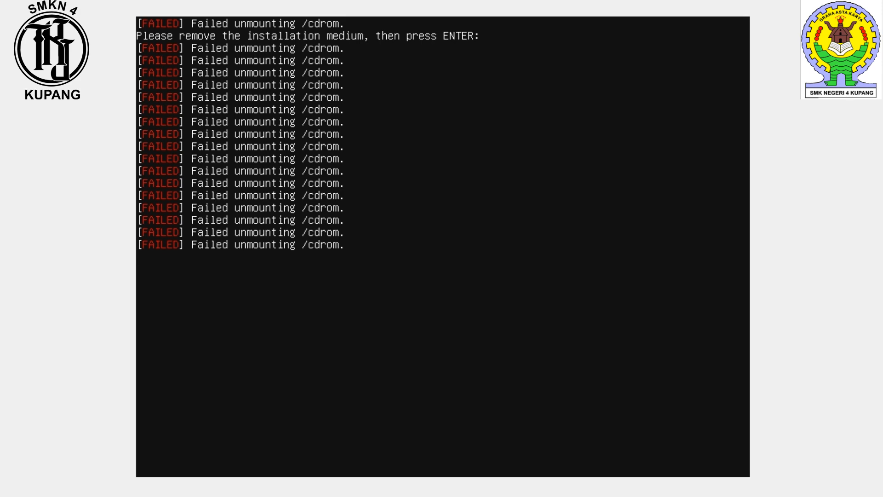
key(Return)
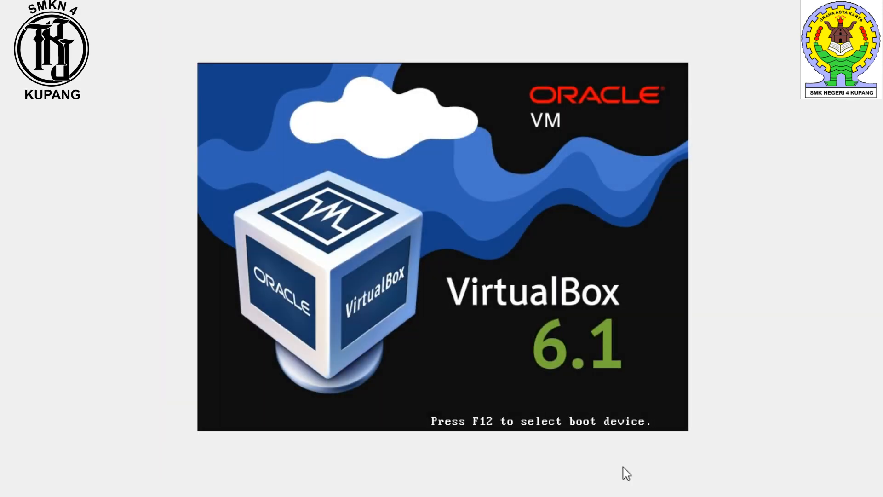
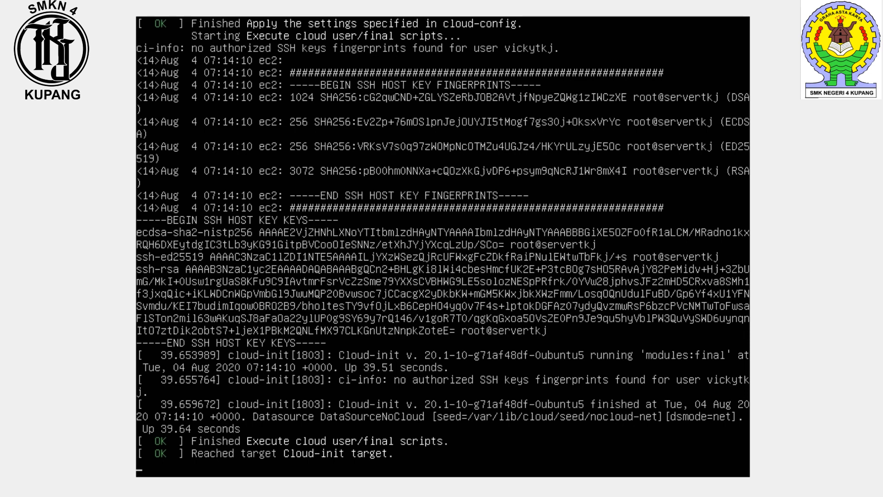
Step: Log in to the server console with the account's username and password
key(Return)
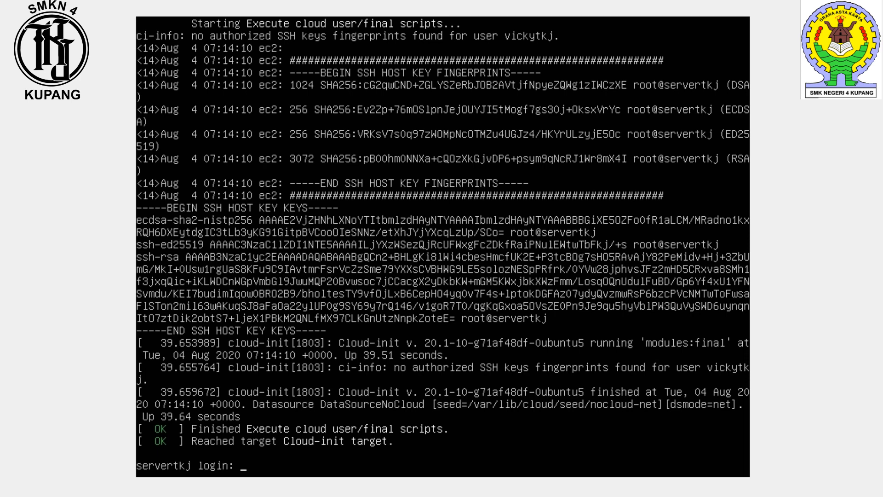
text(vickytkj)
key(Return)
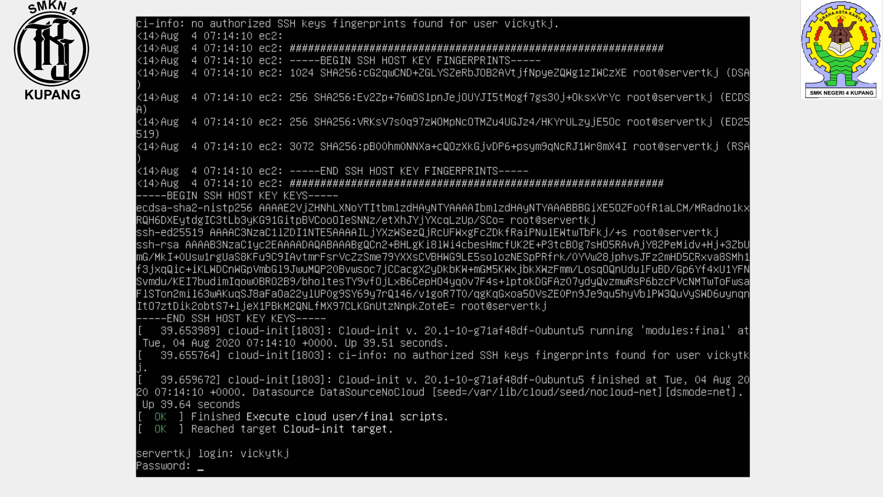
key(Return)
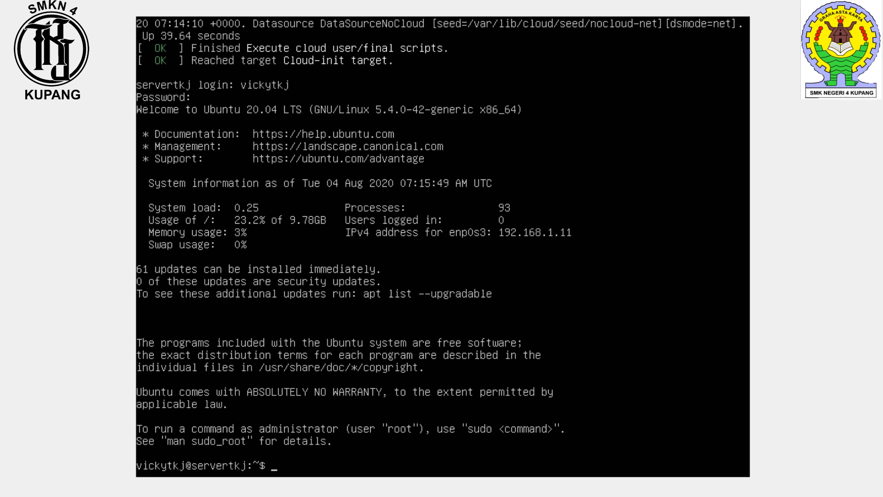
Step: Run sudo without arguments to display its usage options
text(do)
key(Return)
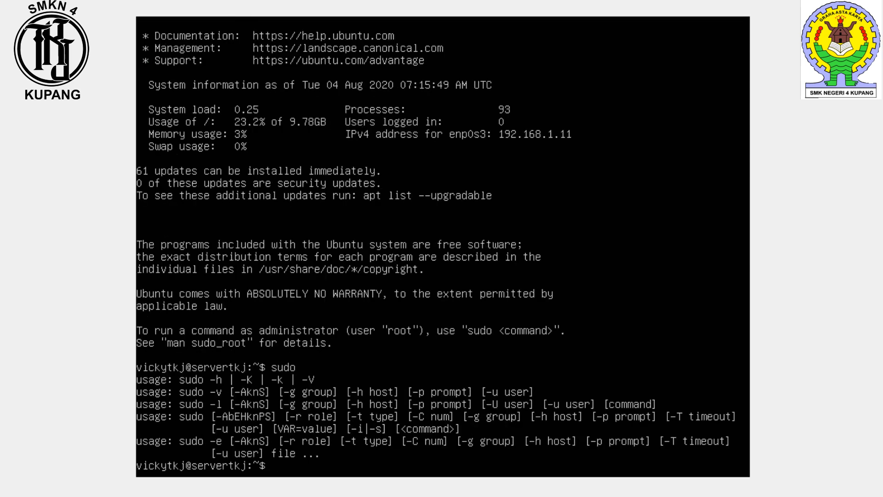
Step: Switch to a root shell with sudo su, entering the account password at the sudo prompt
text(sudo su)
key(Return)
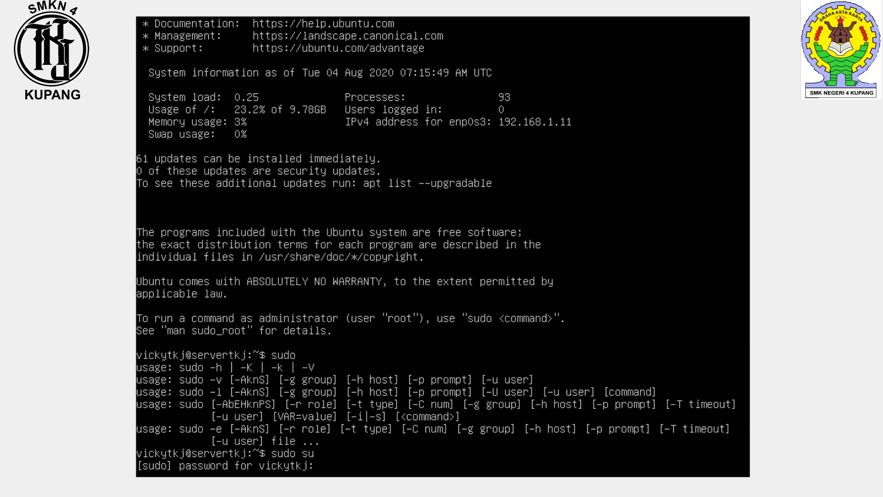
key(Return)
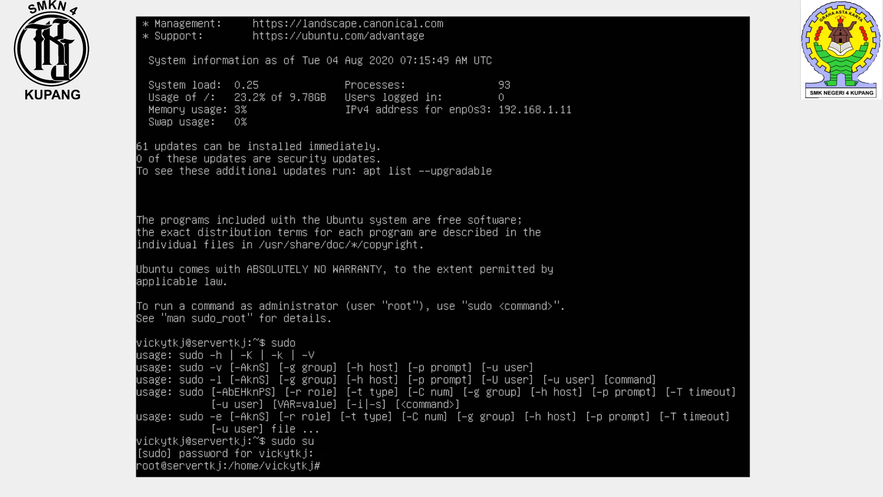